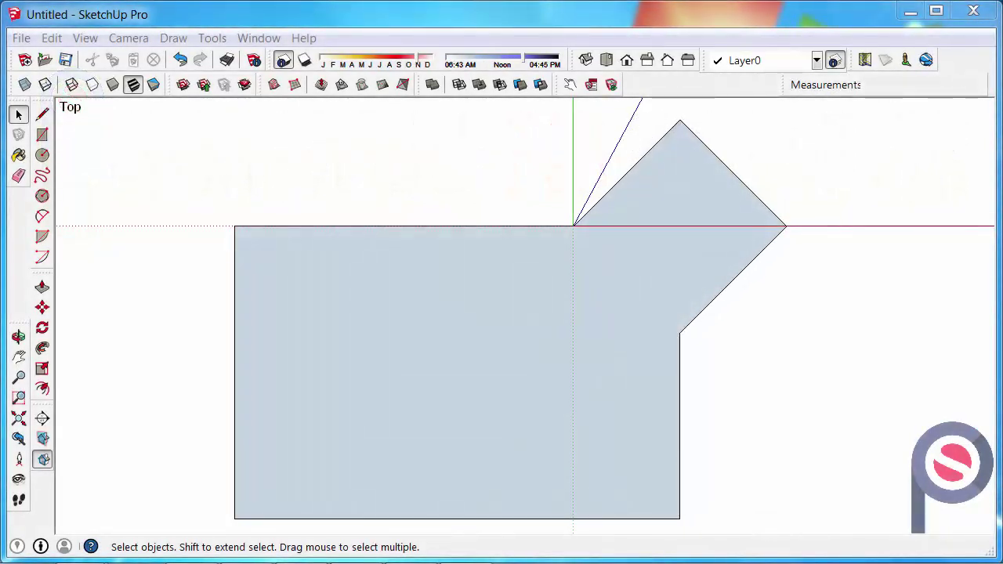
Open the Construction toolbar so it floats at the top-left of the drawing area
left_click(530, 31)
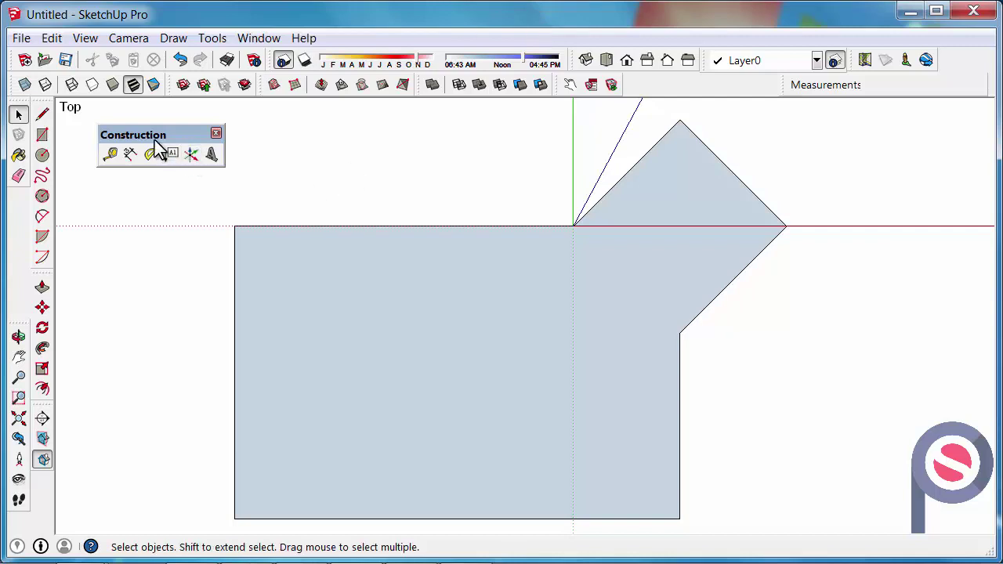
left_click(96, 40)
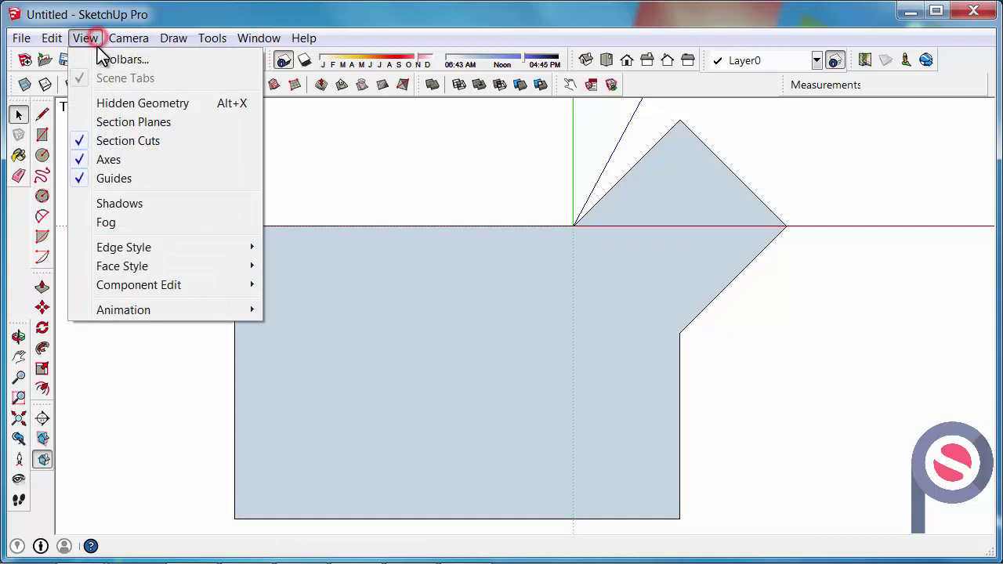
left_click(118, 60)
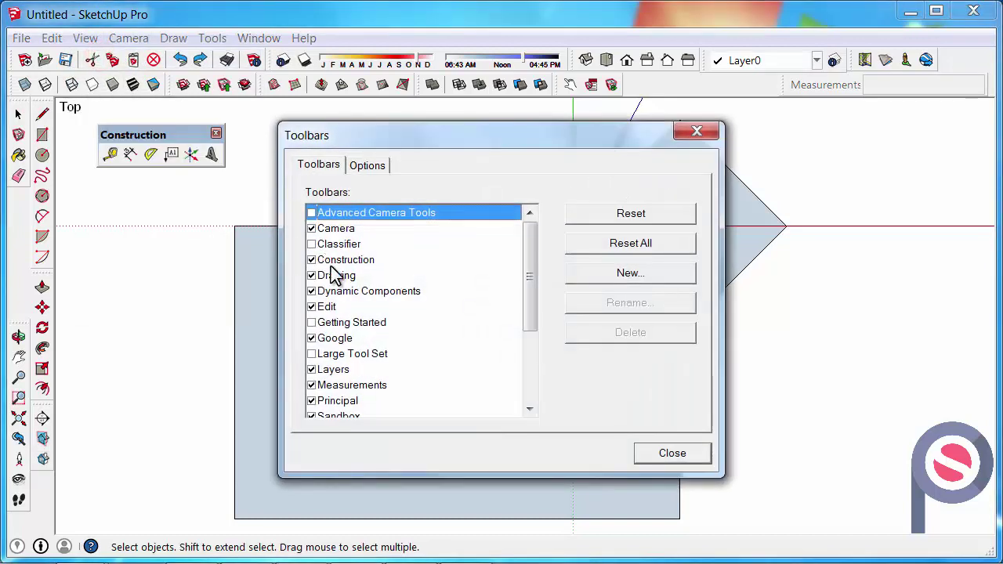
left_click(690, 447)
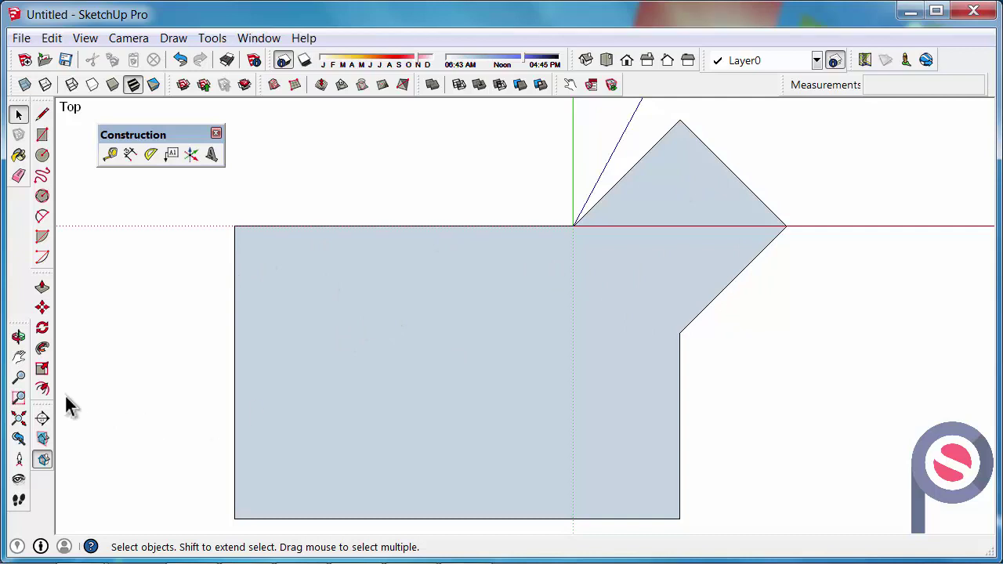
Offset the whole floor outline inward from its left edge into a thin wall band
left_click(42, 388)
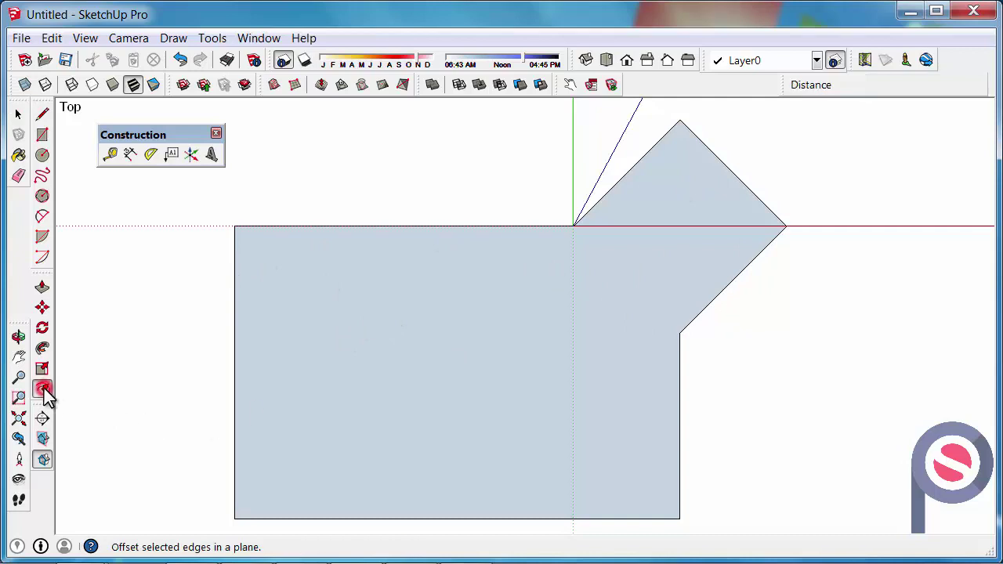
left_click(239, 319)
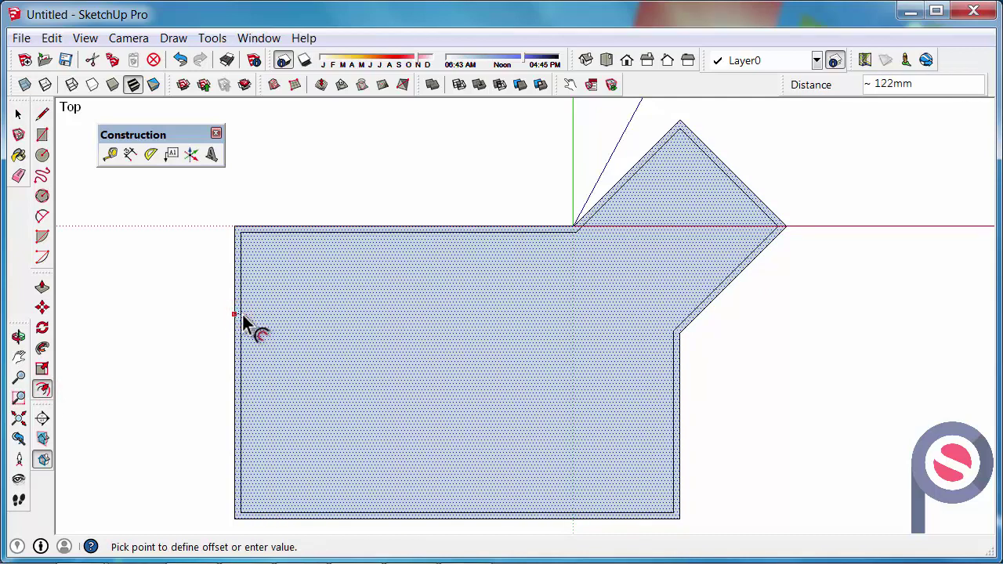
key("Return")
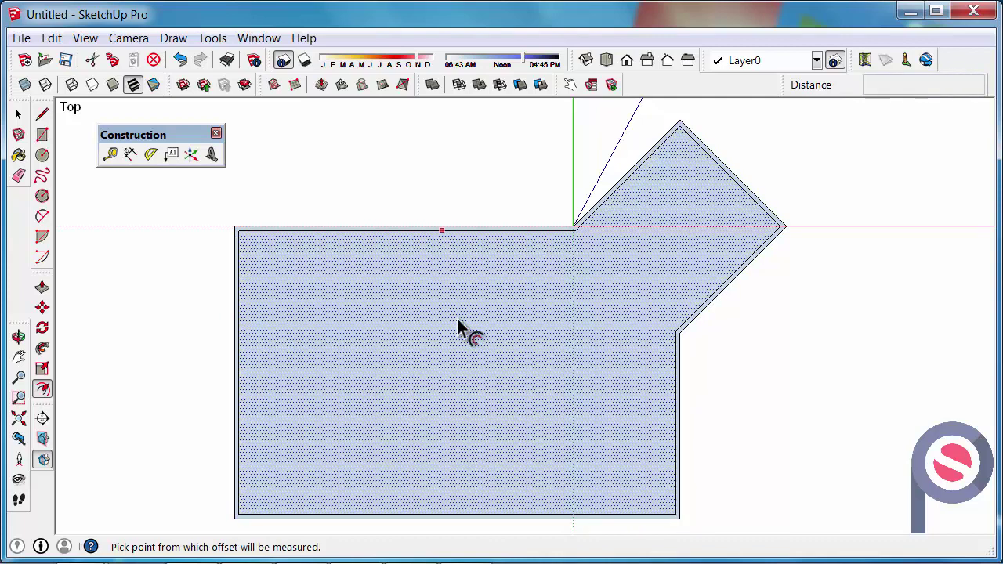
middle_click_drag(460, 329, 520, 298)
scroll(504, 300, "down", 1)
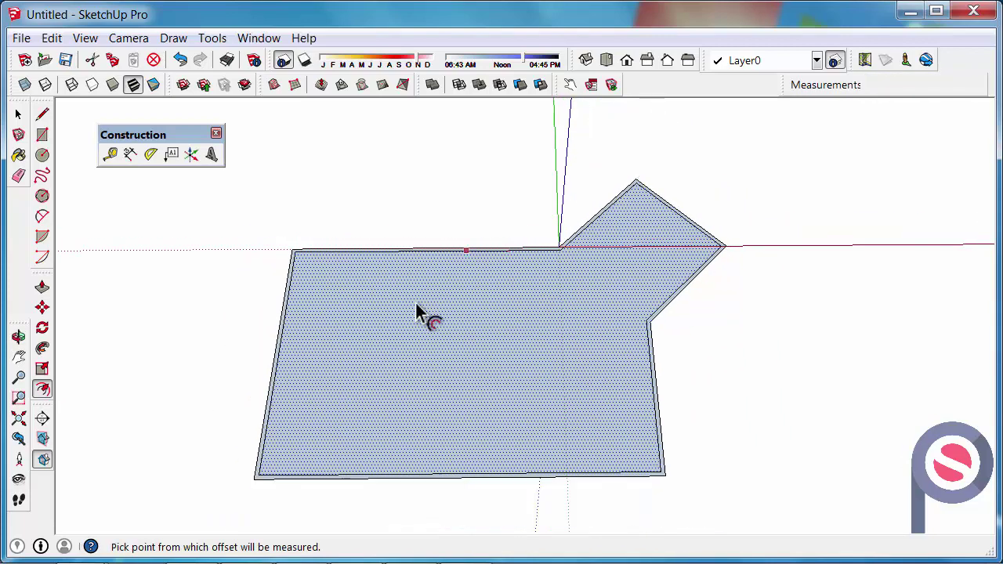
left_click(43, 156)
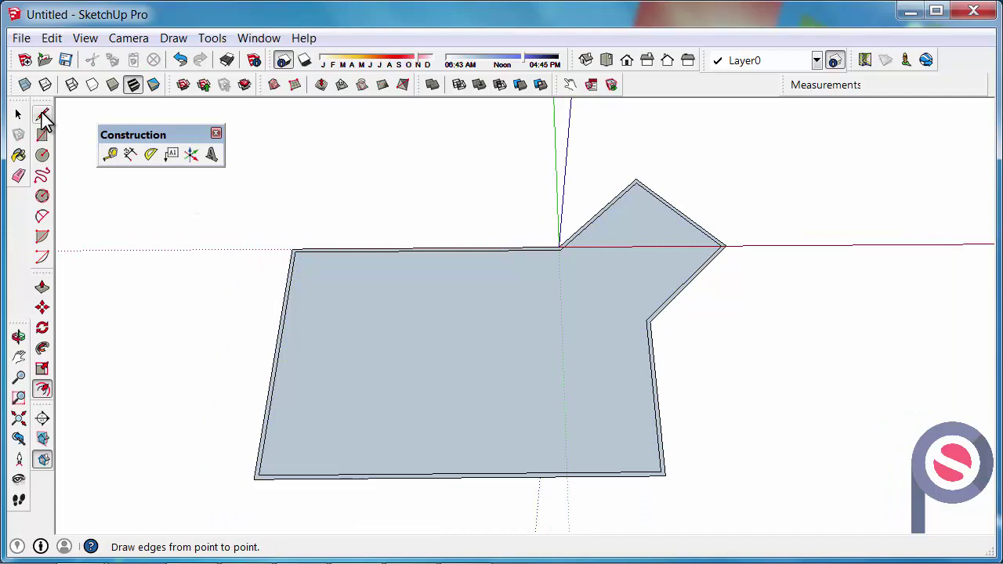
left_click(42, 114)
mouse_move(390, 439)
middle_mouse_down()
mouse_move(312, 490)
mouse_move(397, 428)
middle_mouse_up()
scroll(384, 361, "up", 3)
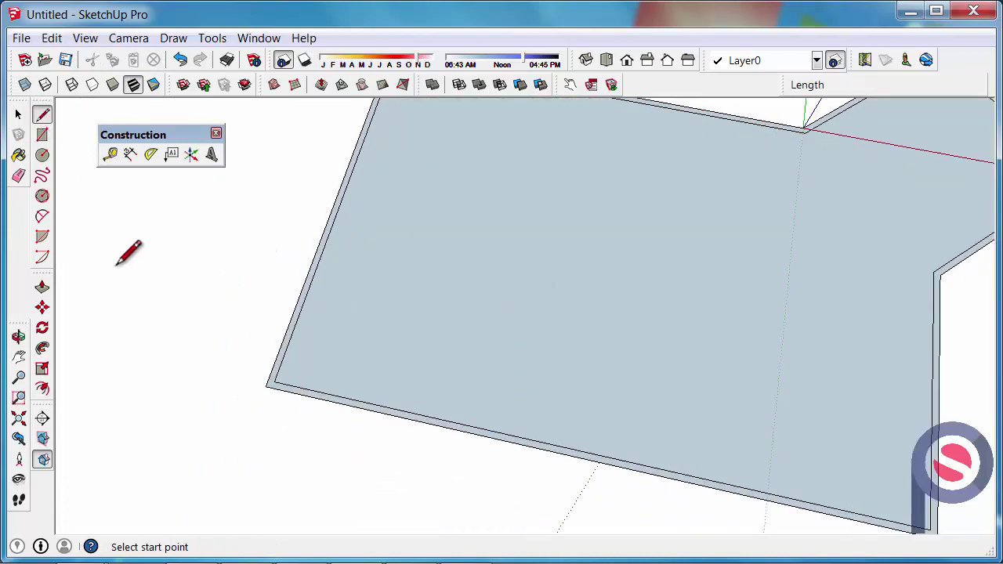
Place guides 3000 mm in from the left and lower inner walls
left_click(111, 154)
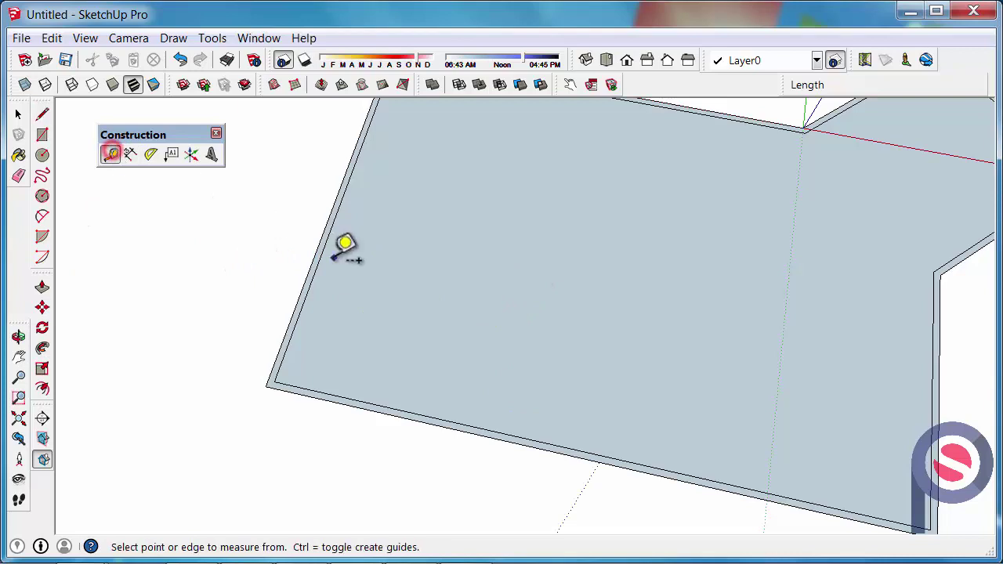
left_click(322, 255)
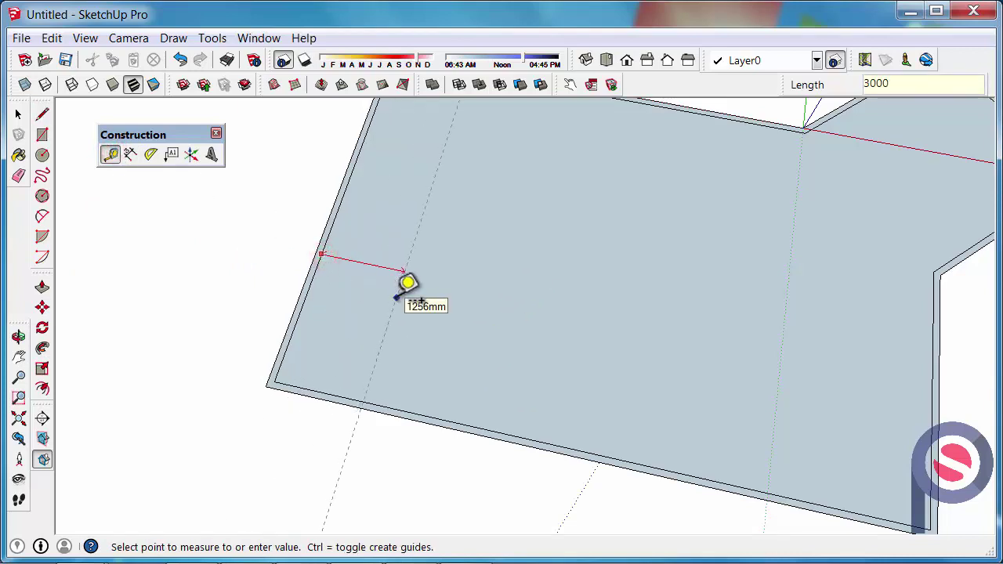
type("3000")
key("Return")
left_click(339, 394)
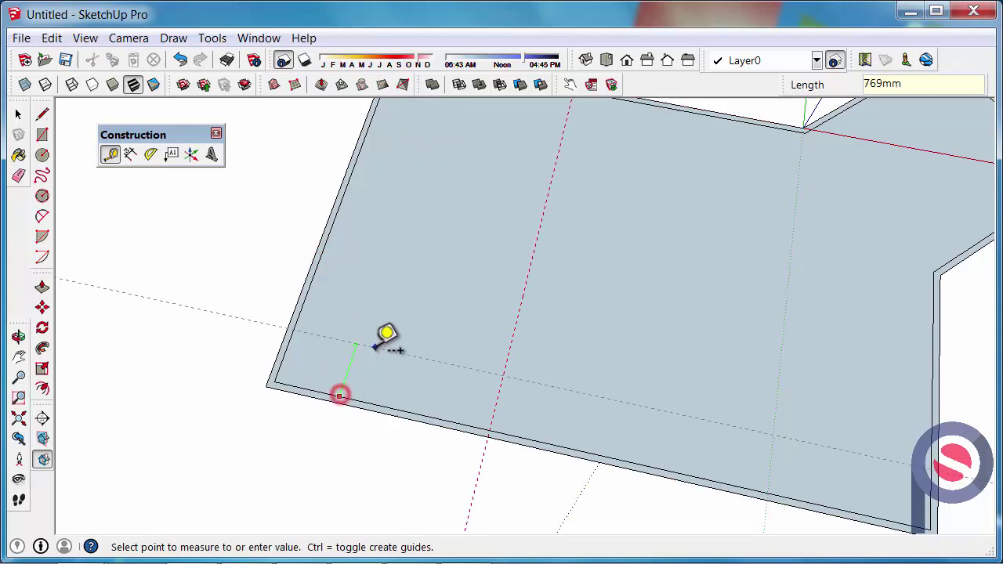
type("3000")
key("Return")
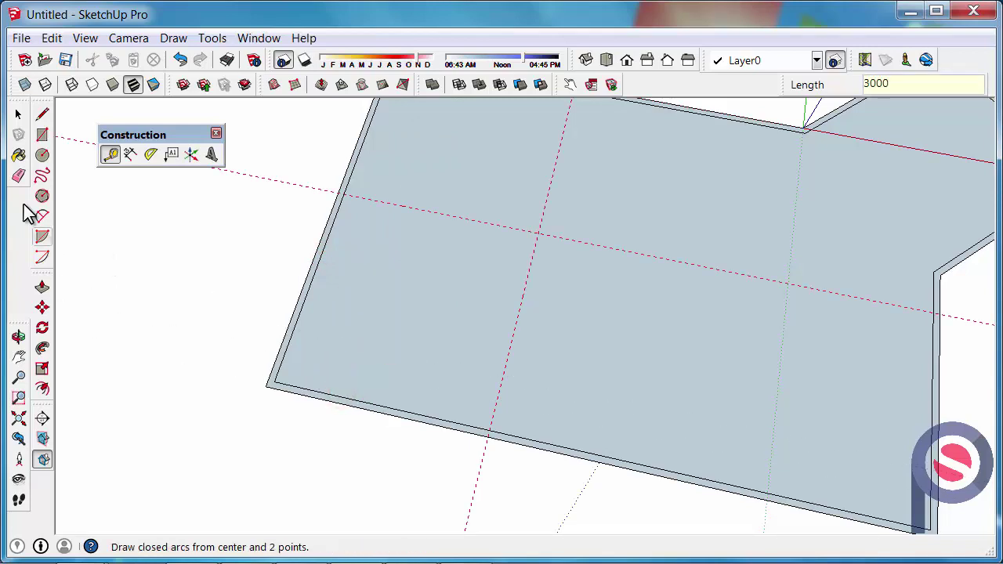
Draw the room's two edges along the guides, meeting at their intersection
left_click(41, 112)
left_click(489, 432)
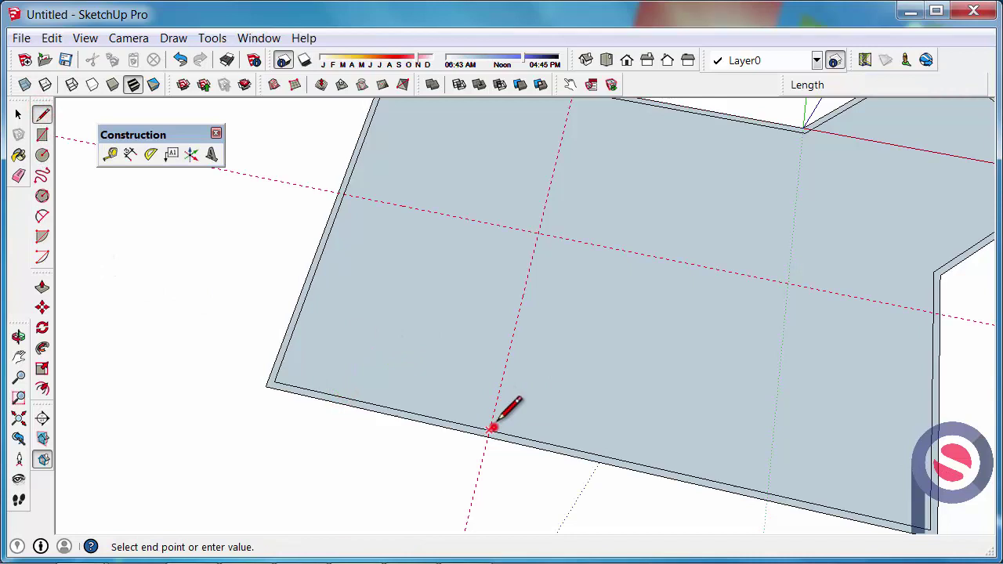
left_click(542, 233)
left_click(345, 196)
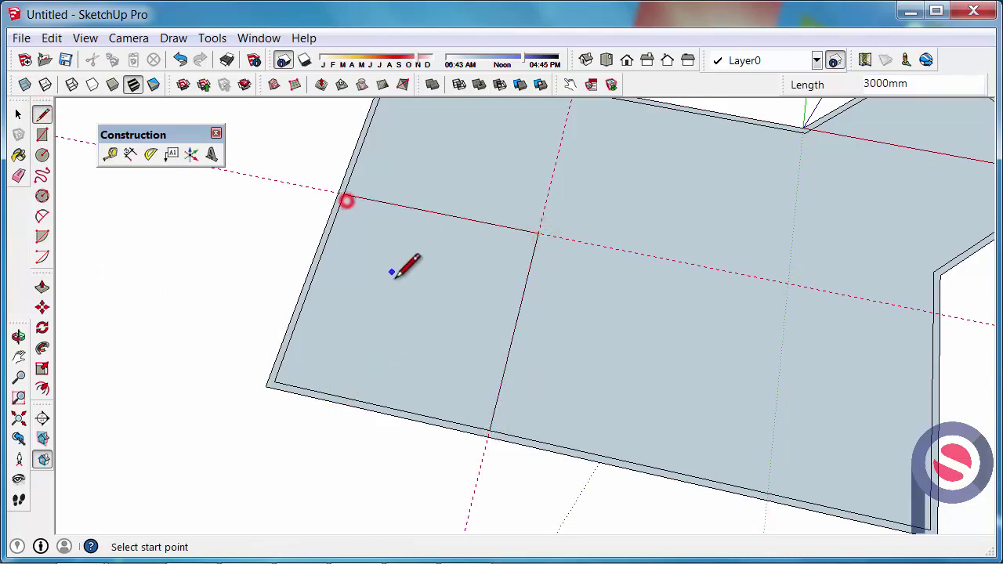
key("space")
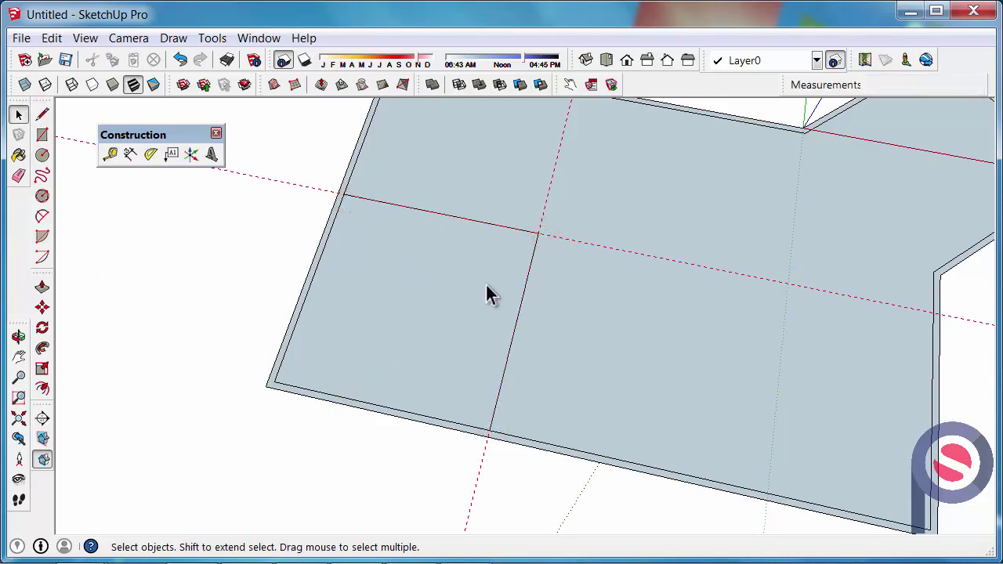
Select the room's two edge lines and offset them 90 mm into a partition wall
left_click(531, 259)
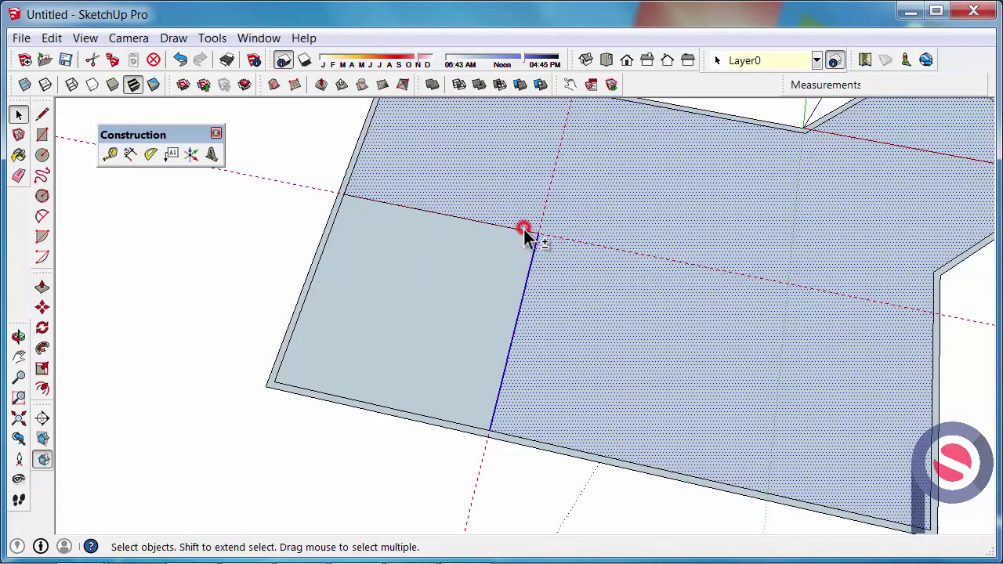
left_click(526, 230, "shift")
left_click(524, 211, "shift")
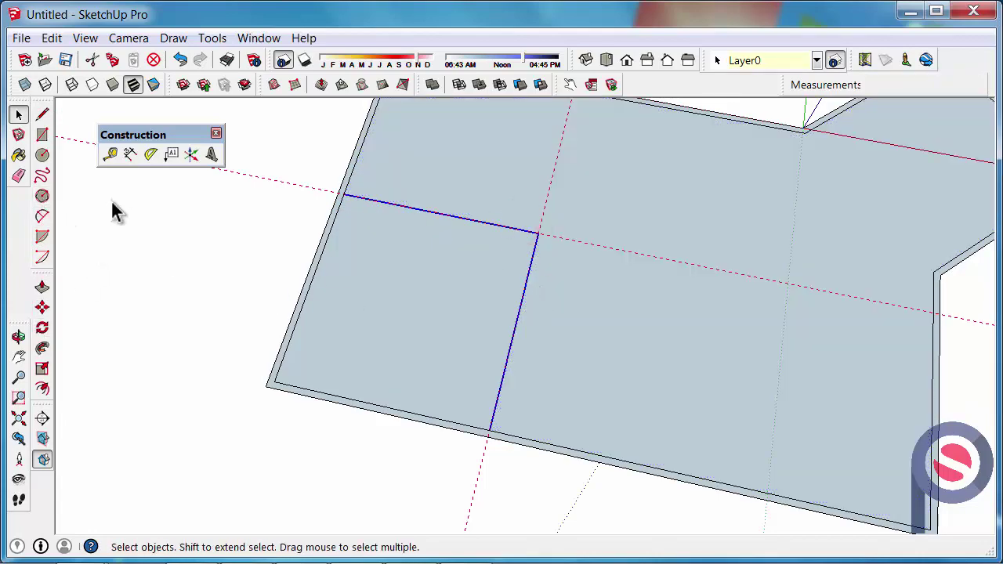
left_click(43, 390)
left_click(517, 228)
left_click(508, 227)
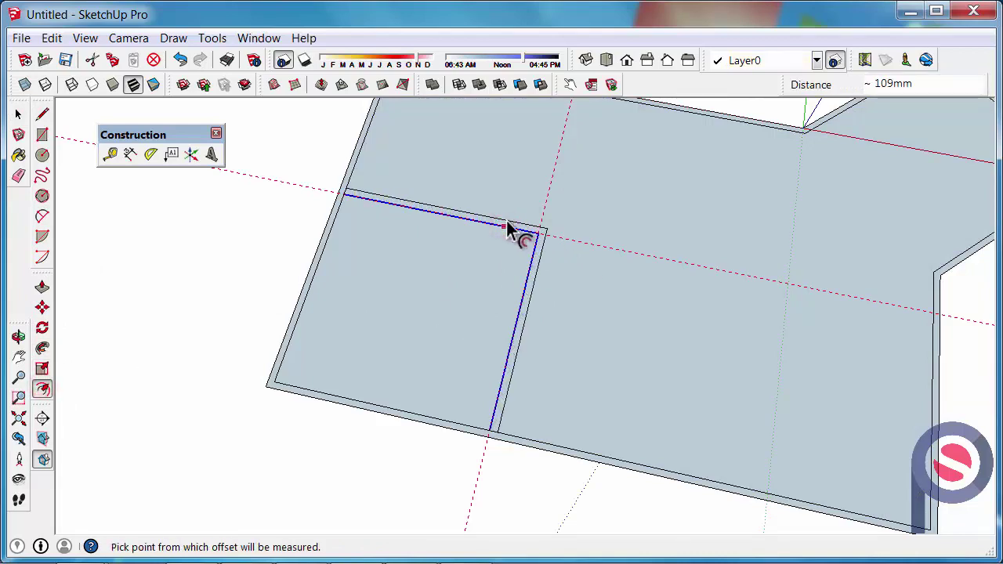
type("90")
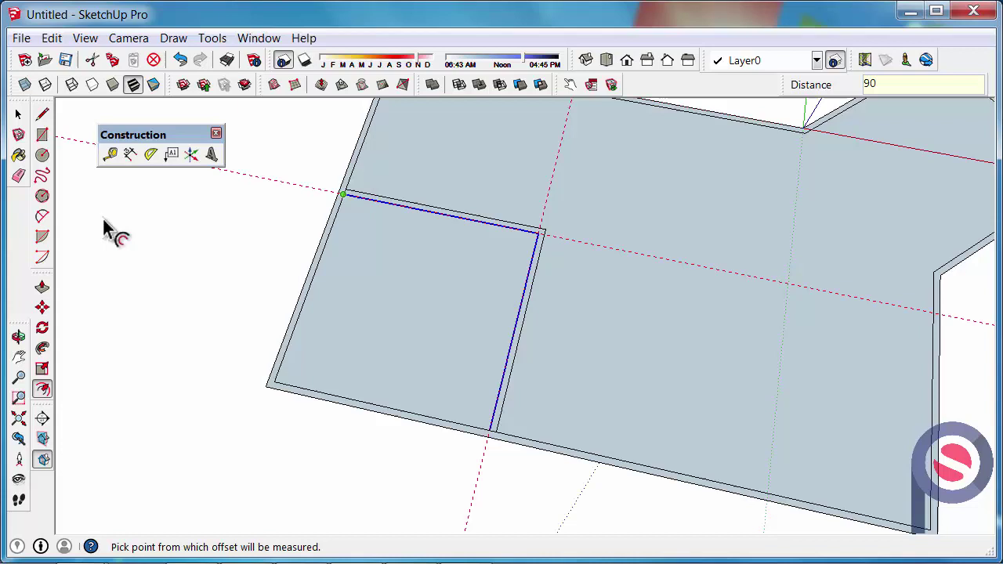
left_click(19, 176)
Zoom and orbit around the room corners, then tilt the view toward the angled wing
scroll(338, 185, "up", 2)
scroll(345, 188, "up", 4)
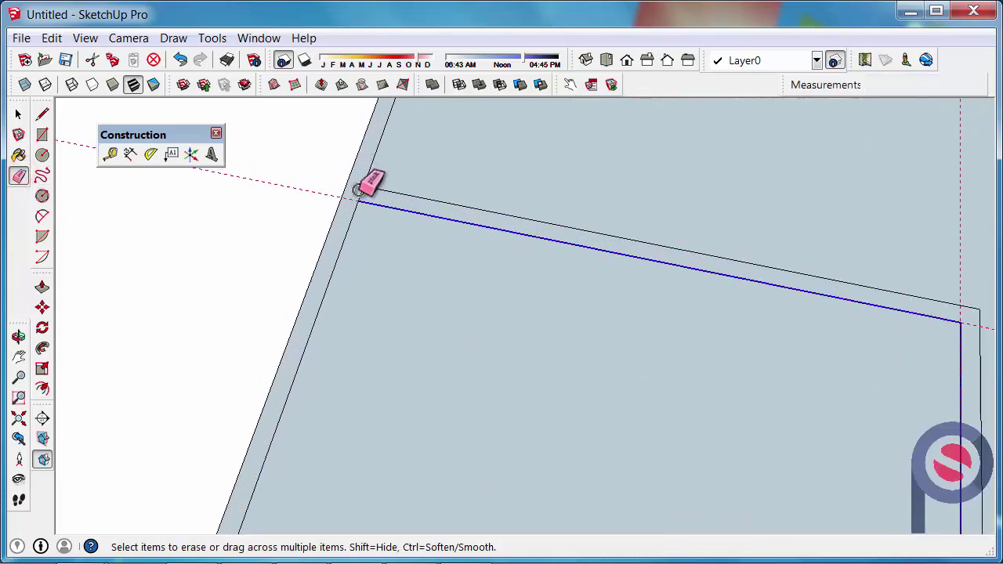
scroll(212, 168, "down", 1)
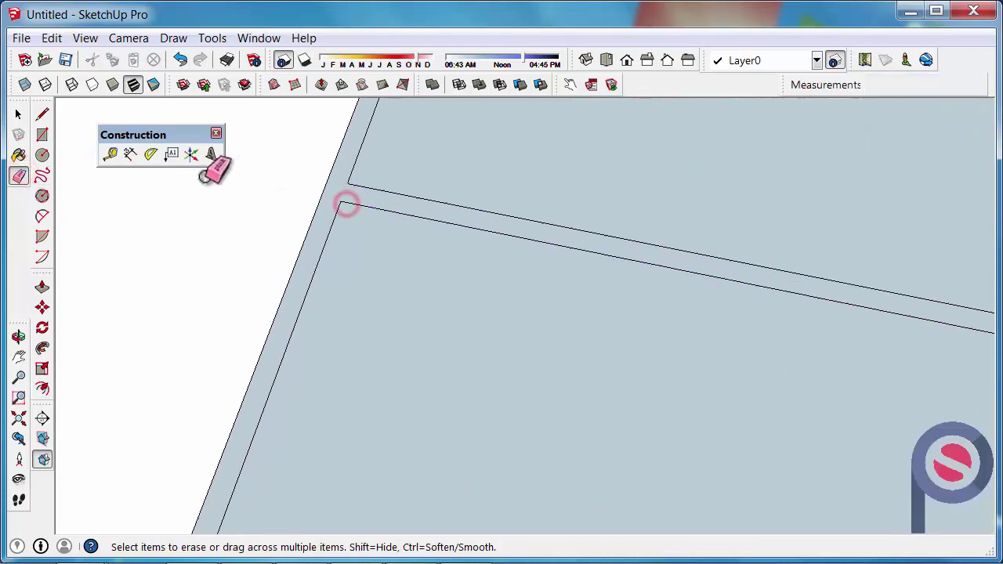
scroll(298, 235, "down", 4)
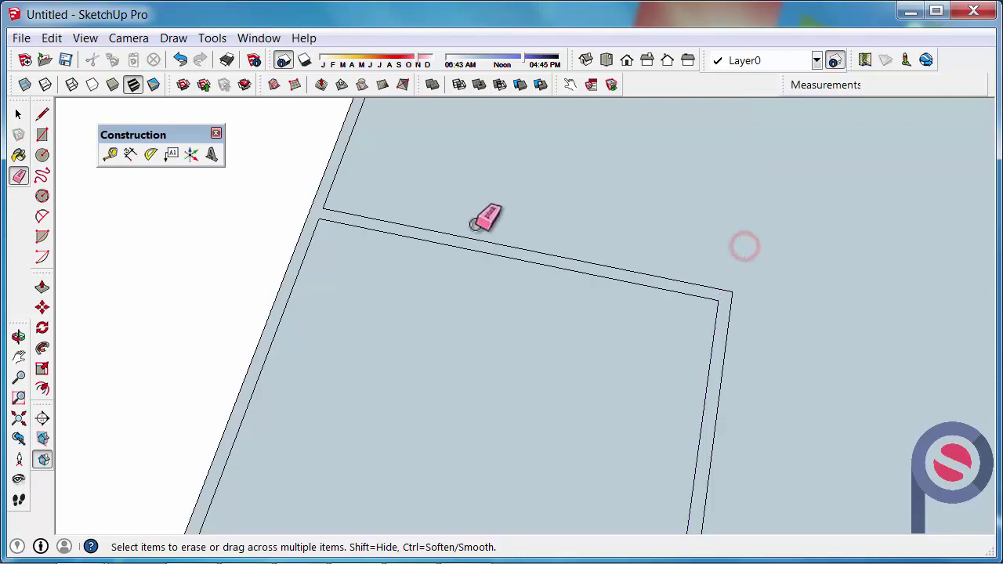
mouse_move(470, 224)
middle_mouse_down()
mouse_move(470, 268)
mouse_move(553, 468)
middle_mouse_up()
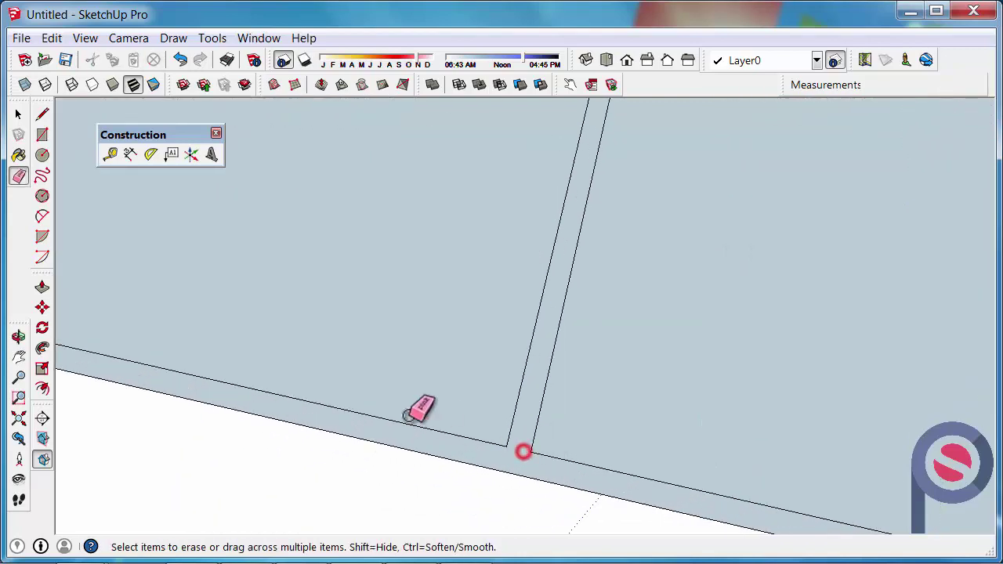
scroll(400, 410, "down", 5)
middle_click_drag(484, 382, 465, 374)
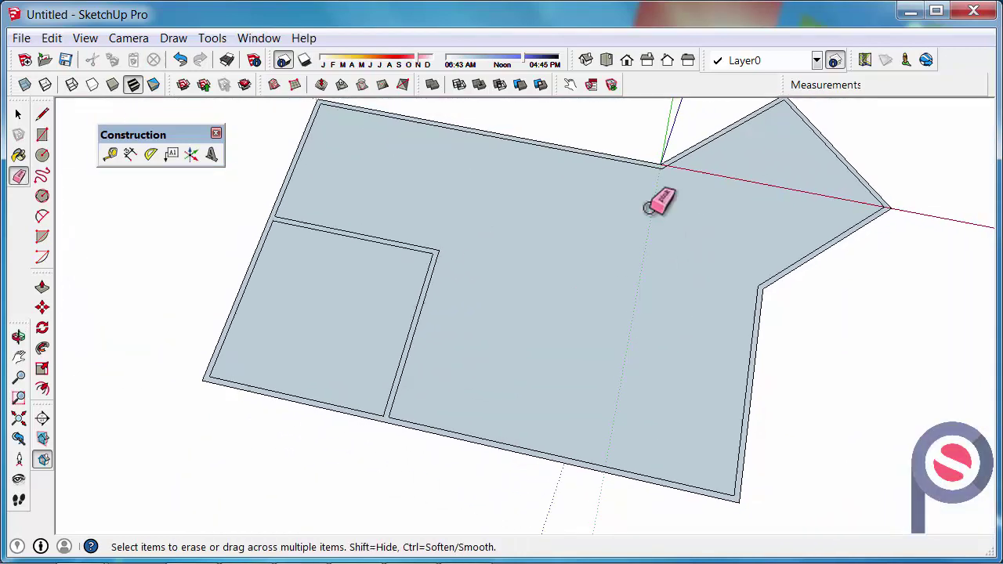
middle_click_drag(710, 210, 584, 276)
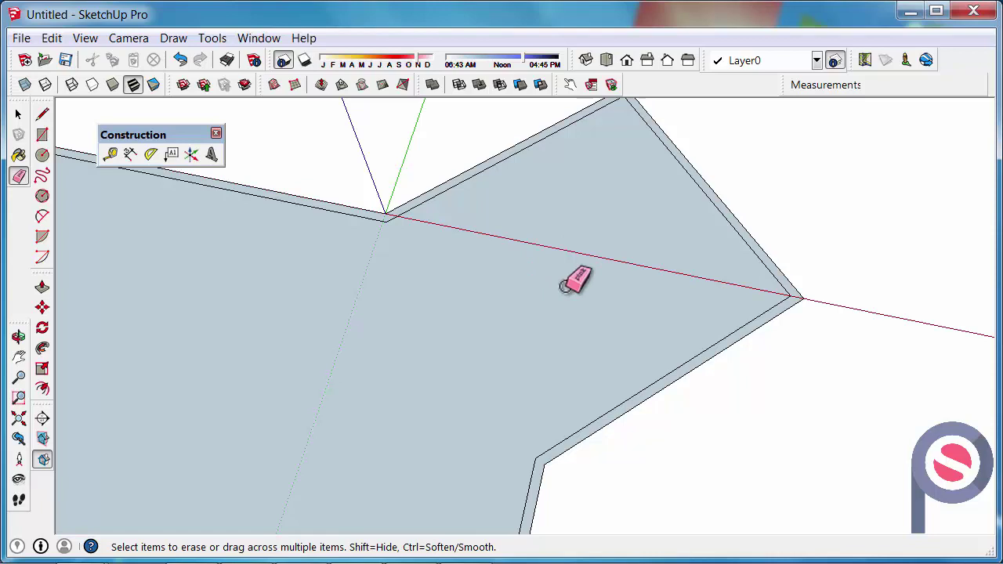
left_click(42, 114)
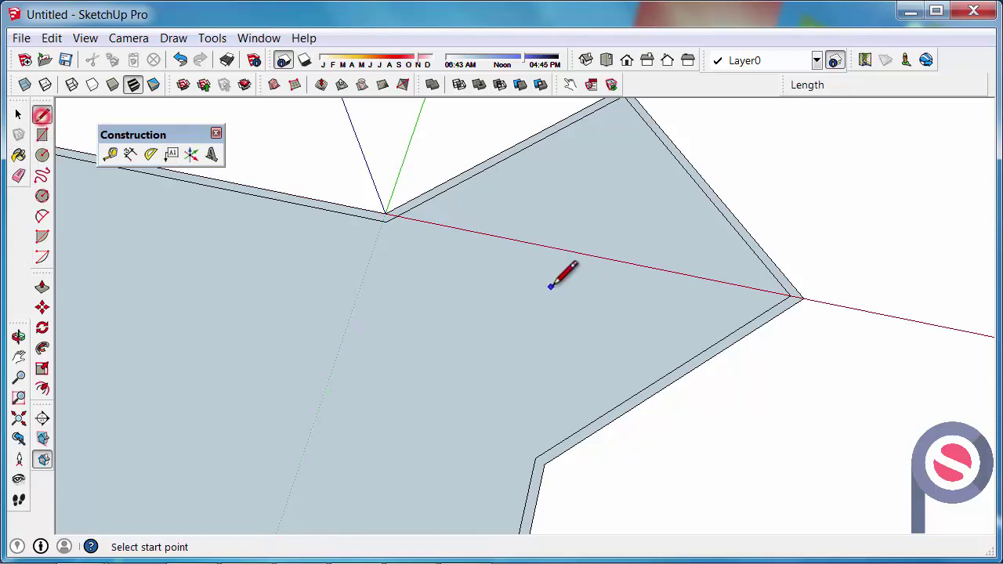
left_click(549, 286)
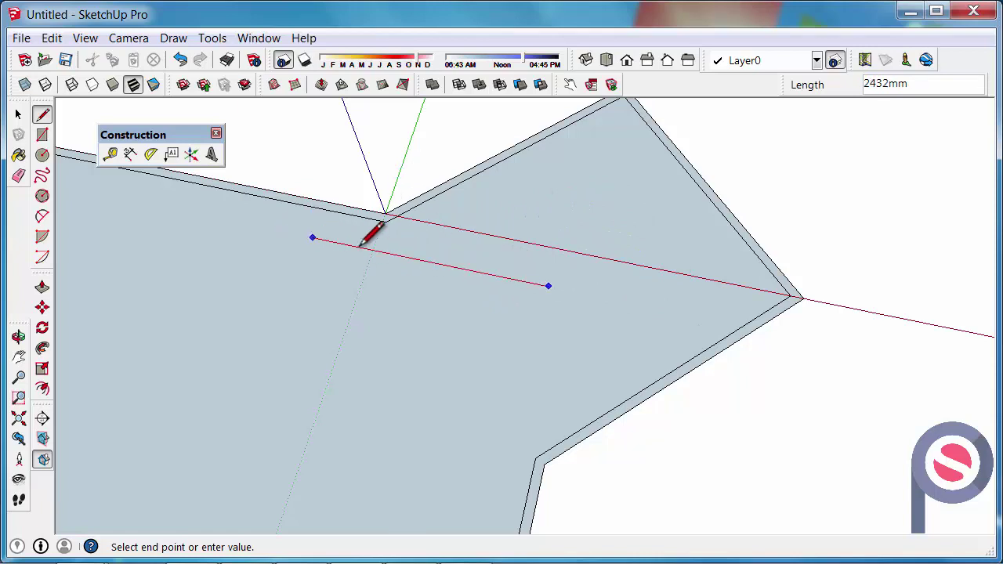
mouse_move(365, 235)
middle_mouse_down()
mouse_move(752, 228)
mouse_move(471, 322)
middle_mouse_up()
key("Escape")
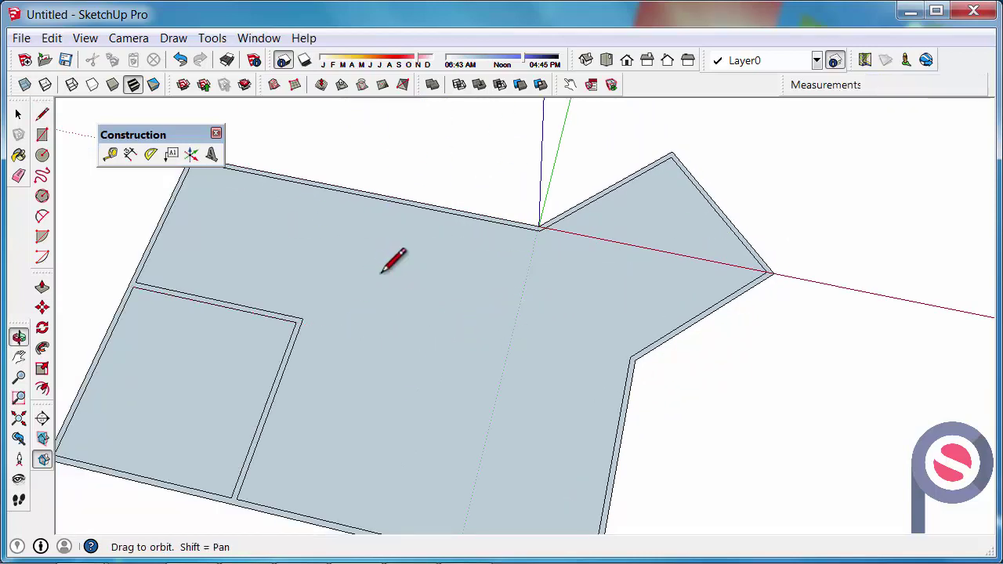
scroll(618, 275, "up", 3)
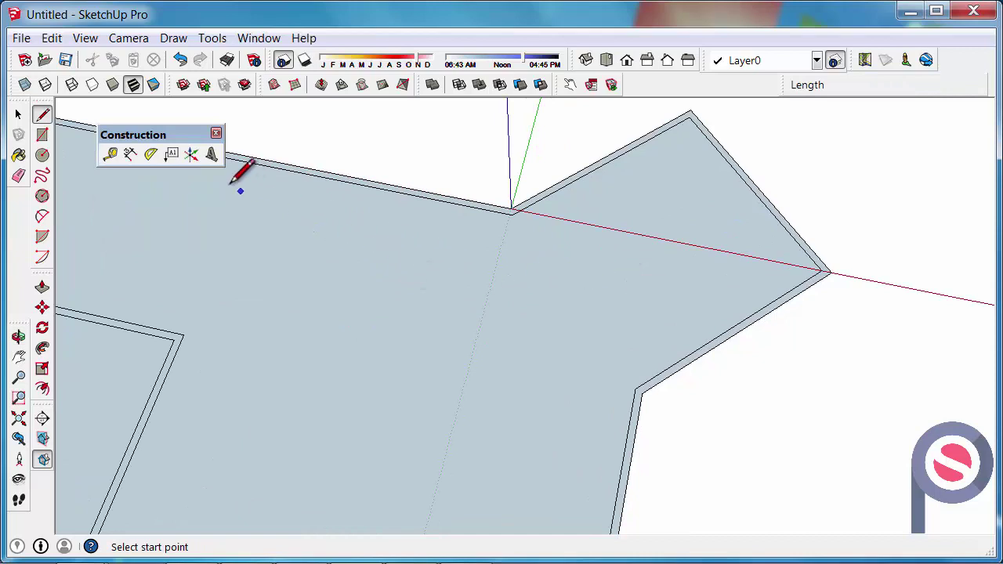
Set the axes origin at the angled wing's outer corner, aligning the green axis with its wall
left_click(189, 161)
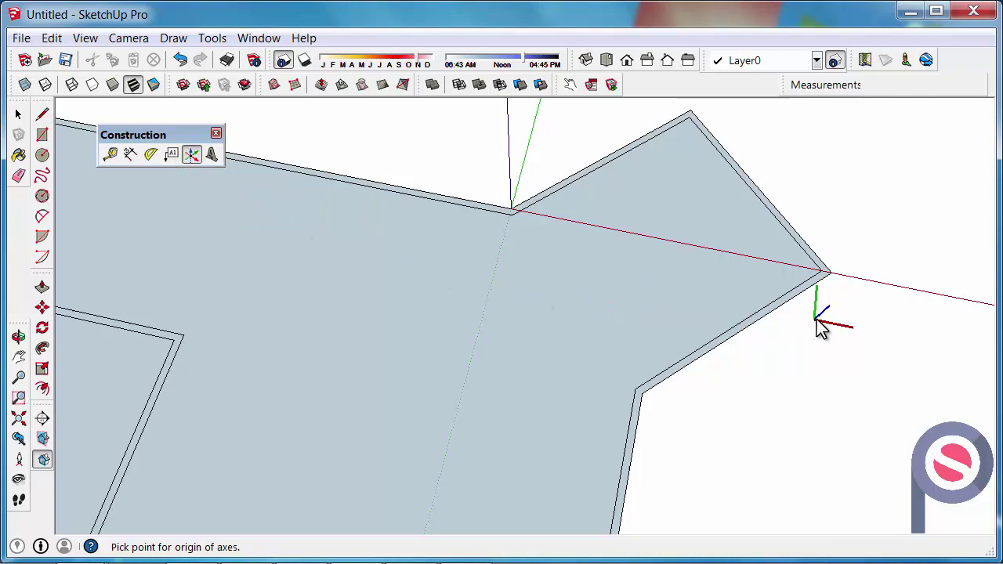
scroll(830, 271, "up", 1)
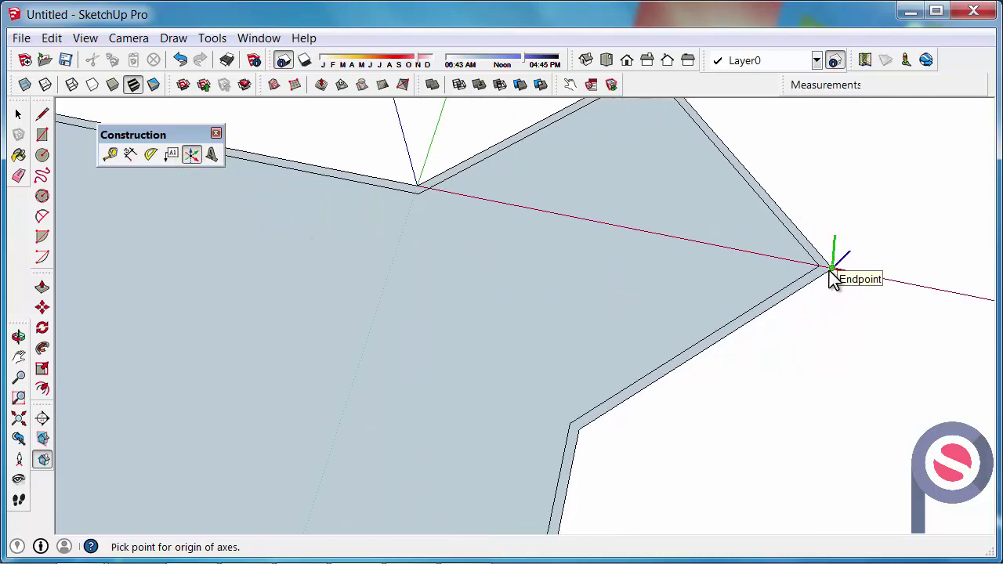
left_click(830, 270)
left_click(831, 271)
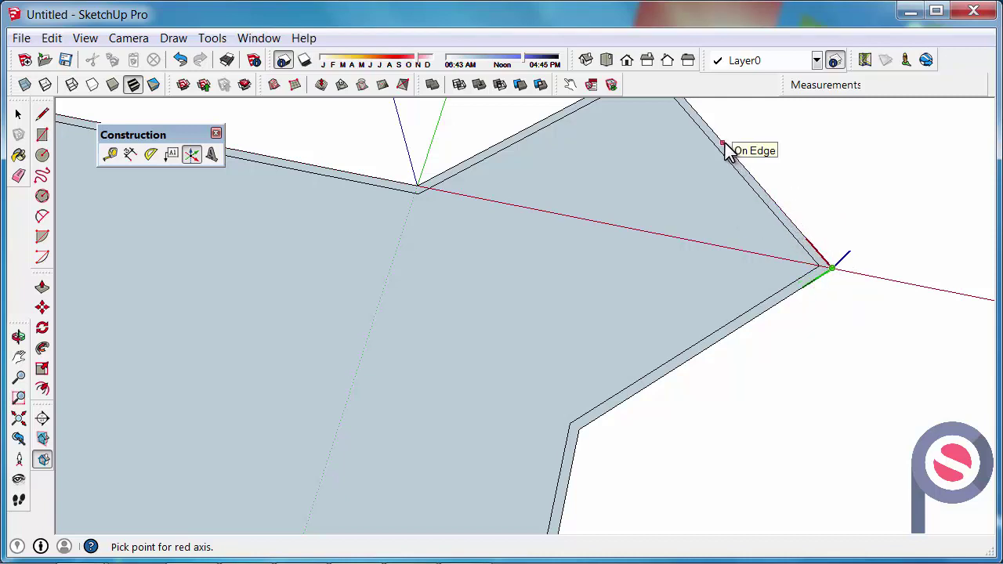
left_click(755, 320)
Orbit around the floor plan toward the angled wing to check the new axes
key("o")
left_click_drag(744, 410, 311, 217)
key("l")
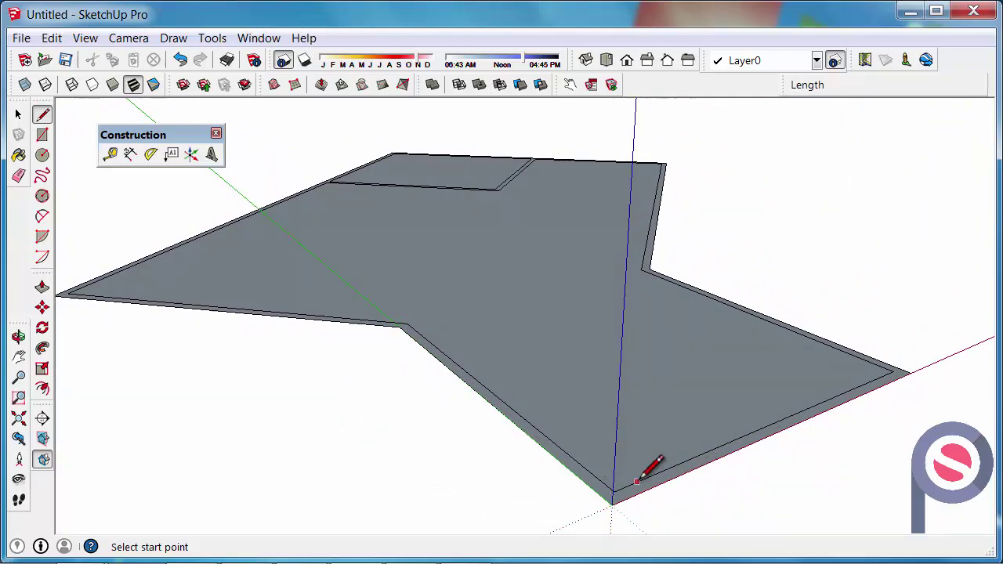
key("o")
left_click_drag(654, 309, 604, 392)
key("l")
key("o")
left_click_drag(421, 264, 758, 385)
Place a guide 600 mm in from the angled wing's top wall
key("l")
left_click(110, 154)
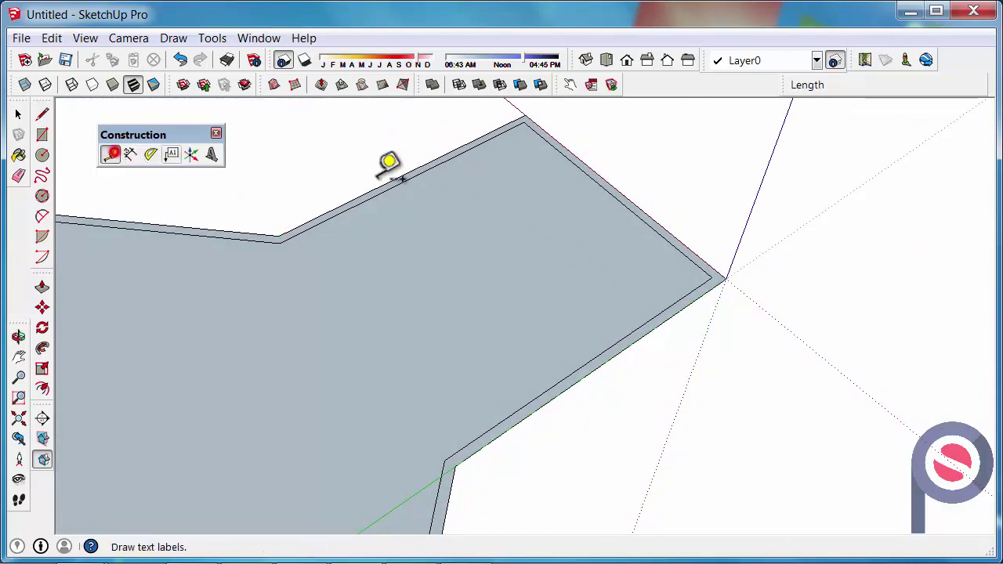
left_click(553, 147)
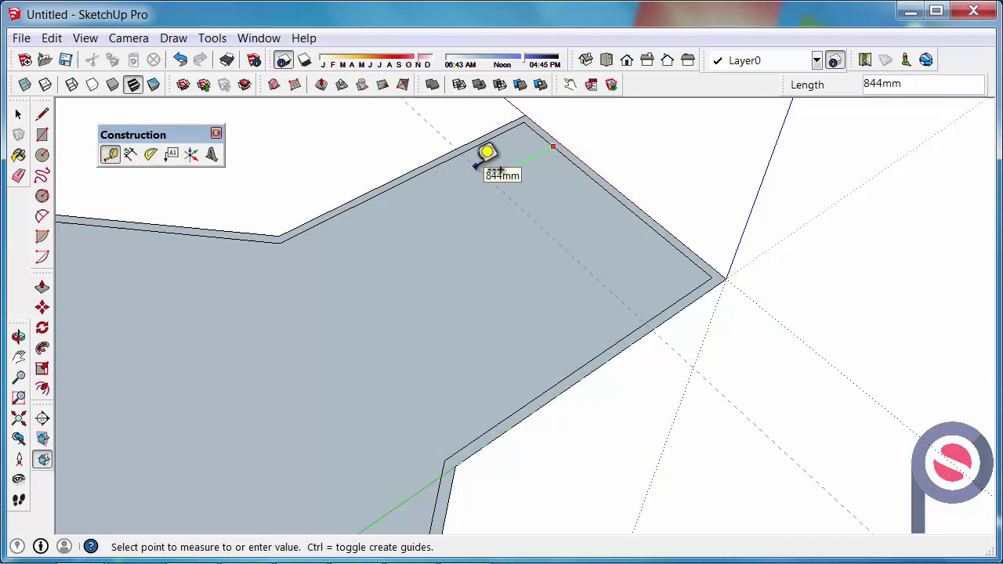
type("600")
key("Return")
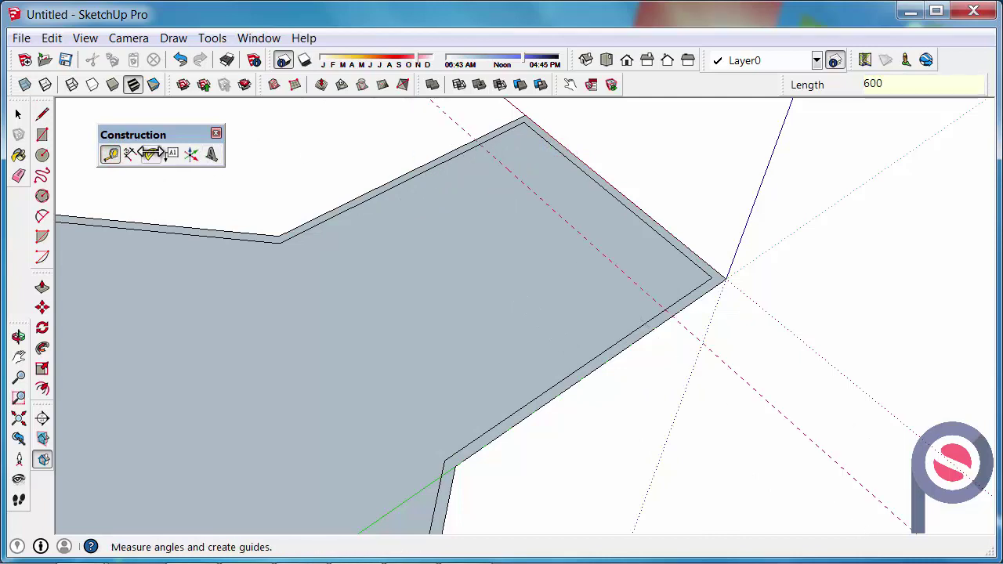
Draw the bench outline along the 600 mm guide and back to the wall
left_click(43, 113)
left_click(479, 144)
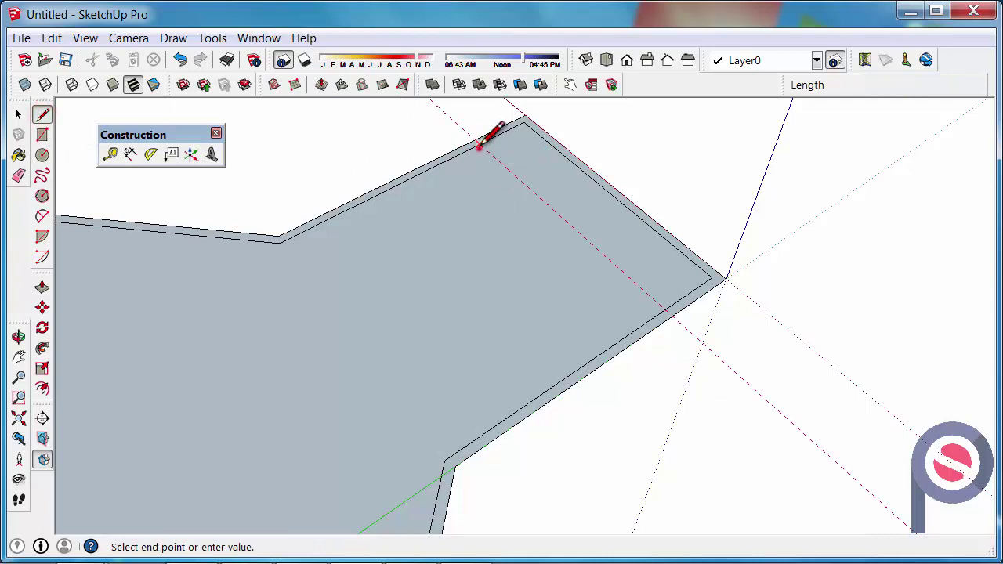
left_click(666, 309)
scroll(501, 149, "up", 3)
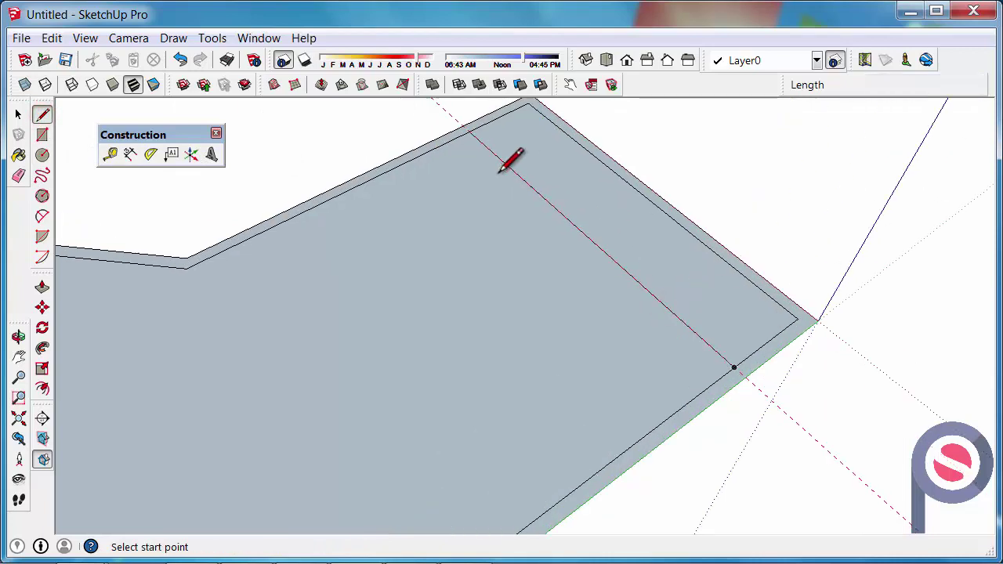
left_click(467, 133)
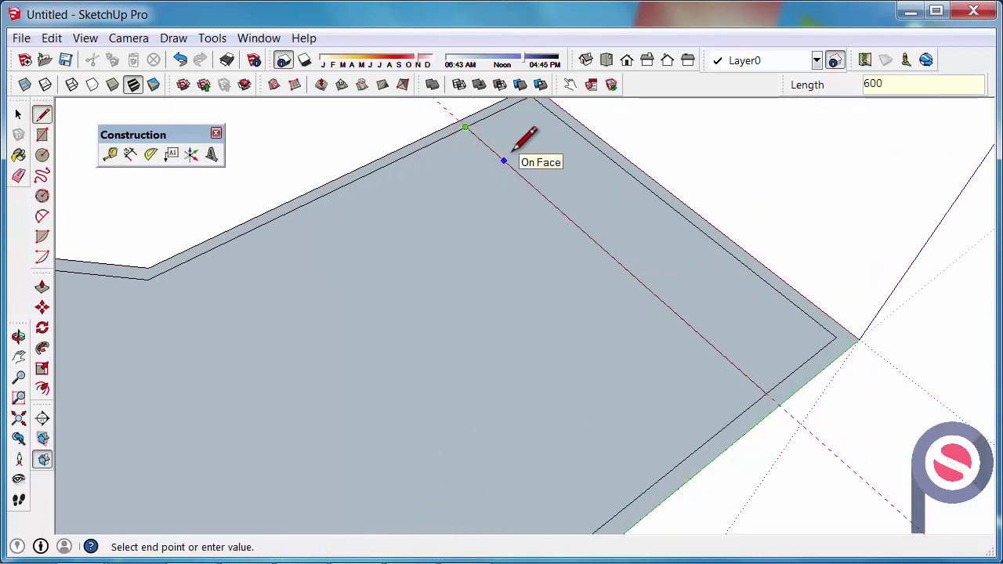
key("Escape")
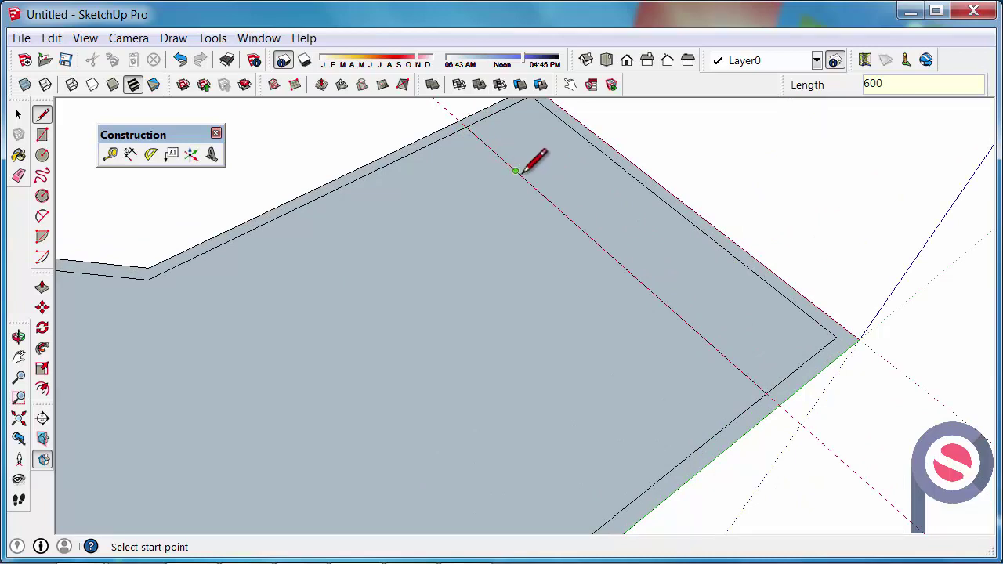
left_click(516, 170)
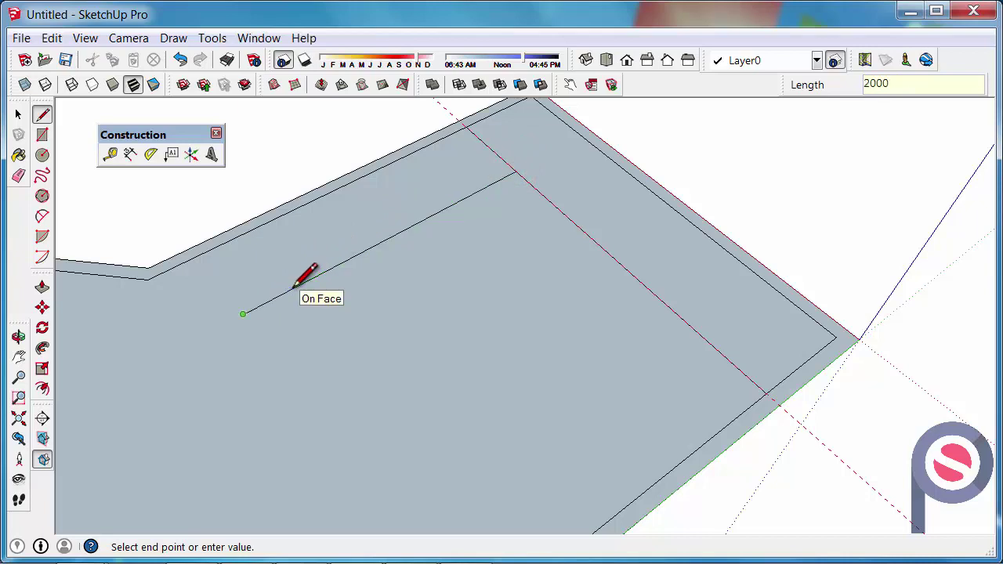
left_click(203, 254)
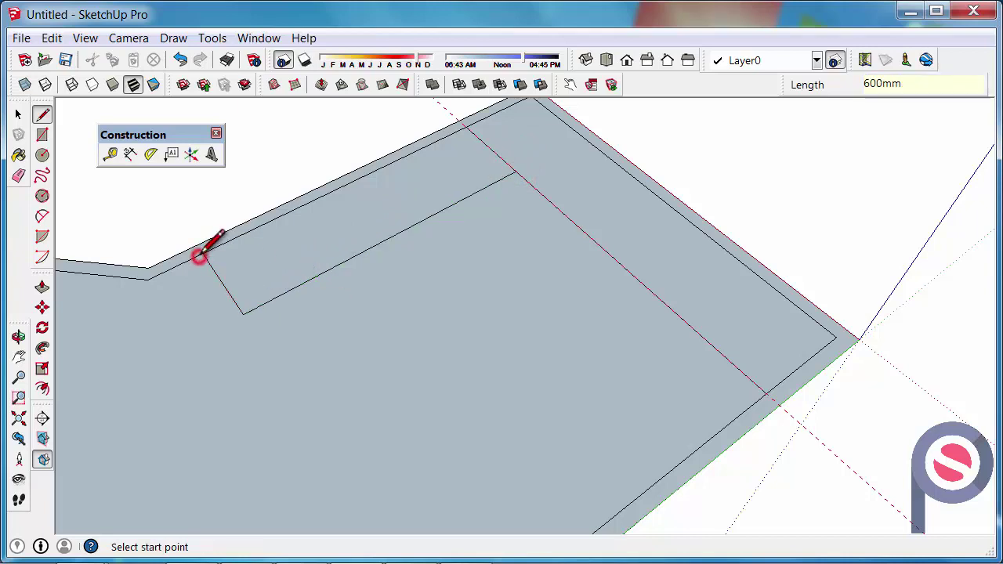
Pick the Eraser and zoom in and out over the bench outline
left_click(19, 155)
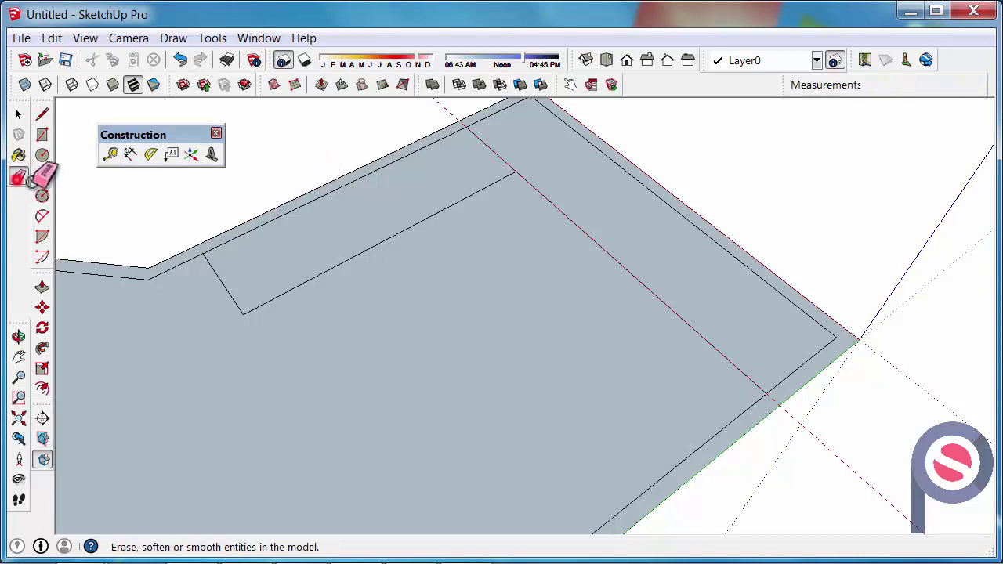
left_click(19, 176)
scroll(531, 195, "down", 3)
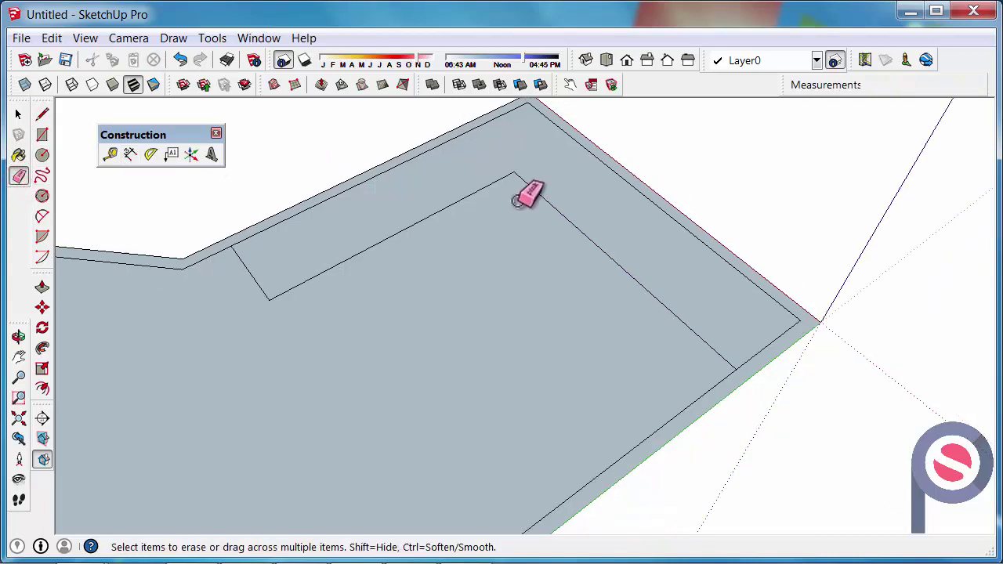
scroll(689, 260, "down", 4)
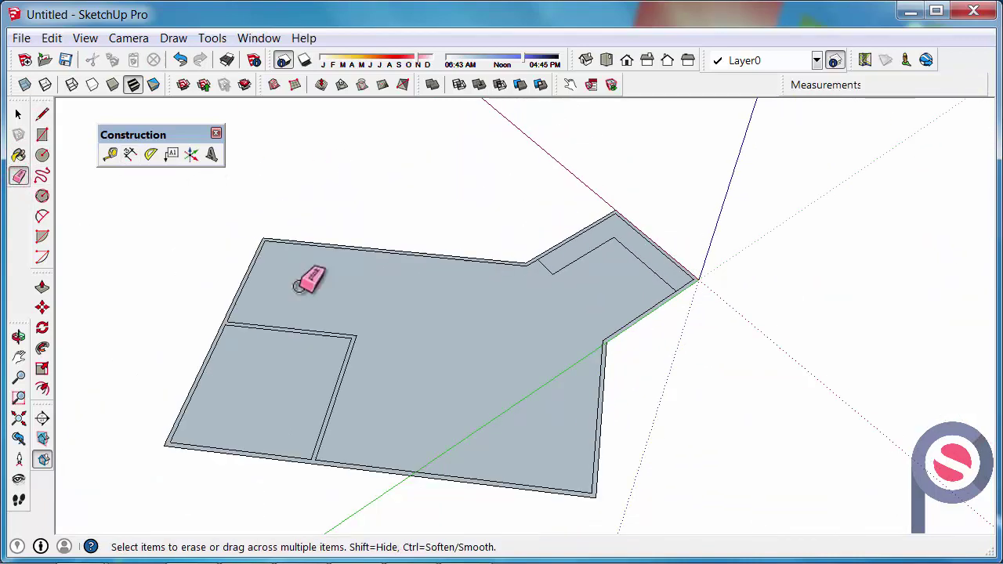
scroll(694, 282, "up", 3)
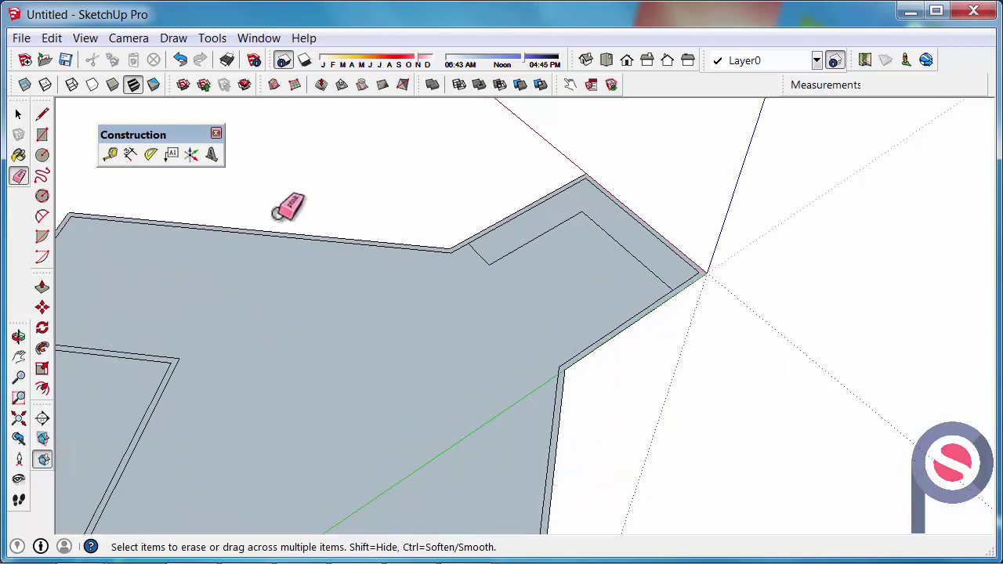
Reset the drawing axes from an axis line's context menu, then orbit to view the plan
left_click(19, 114)
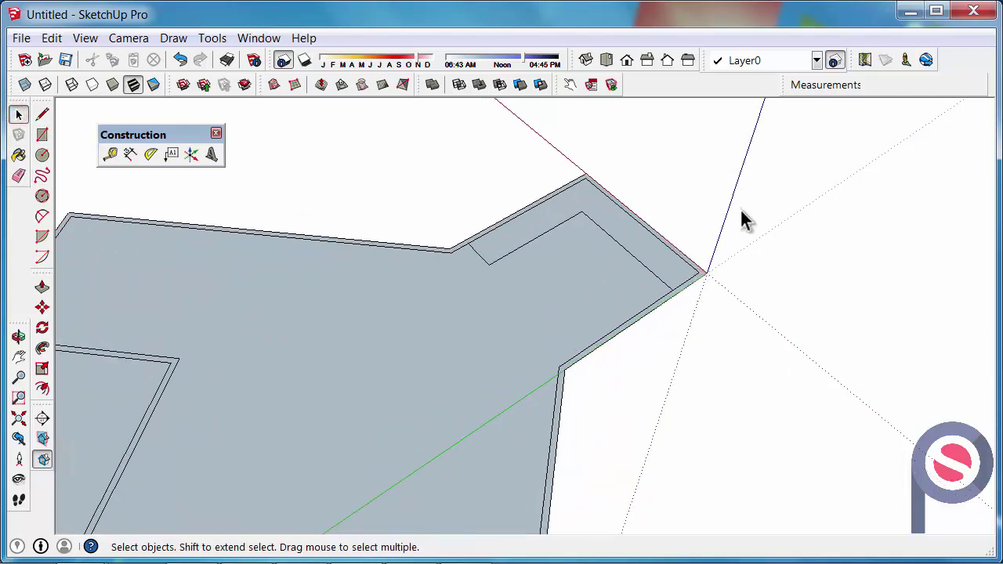
right_click(739, 188)
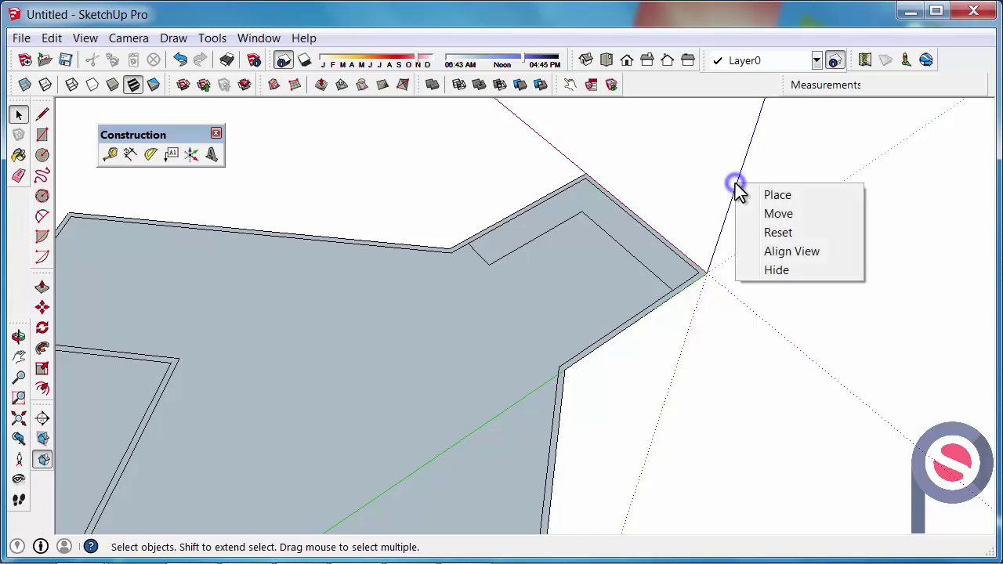
left_click(782, 145)
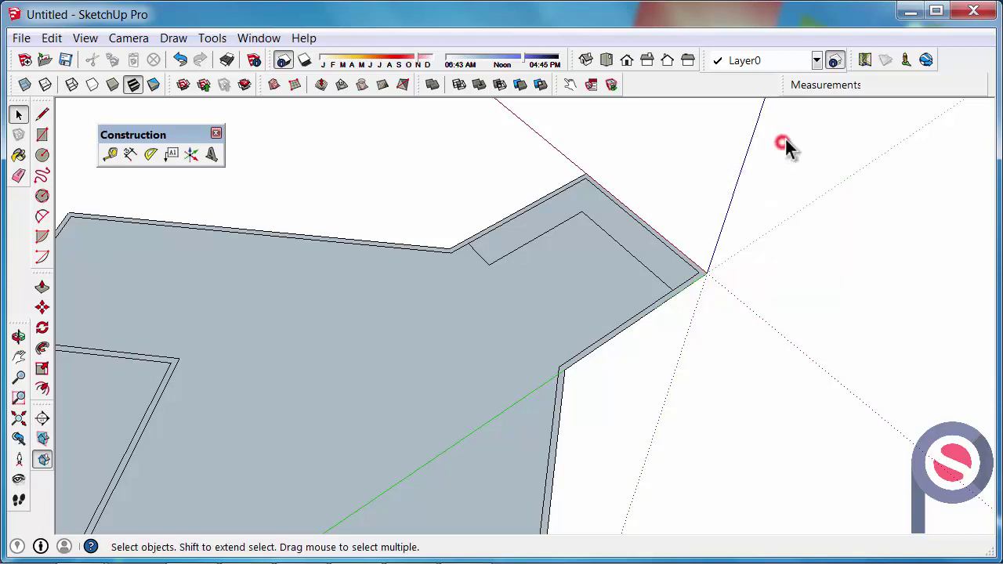
right_click(744, 172)
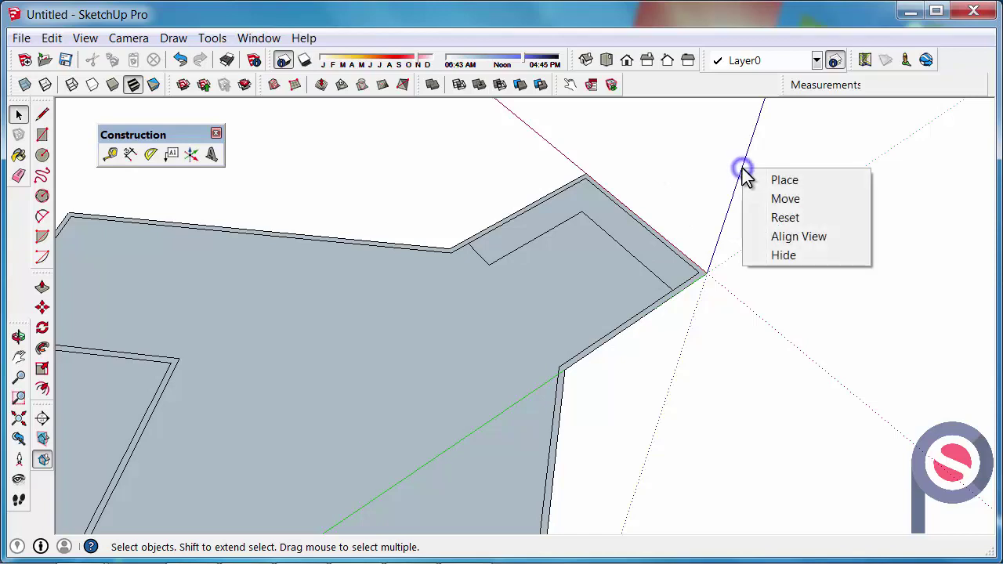
left_click(788, 219)
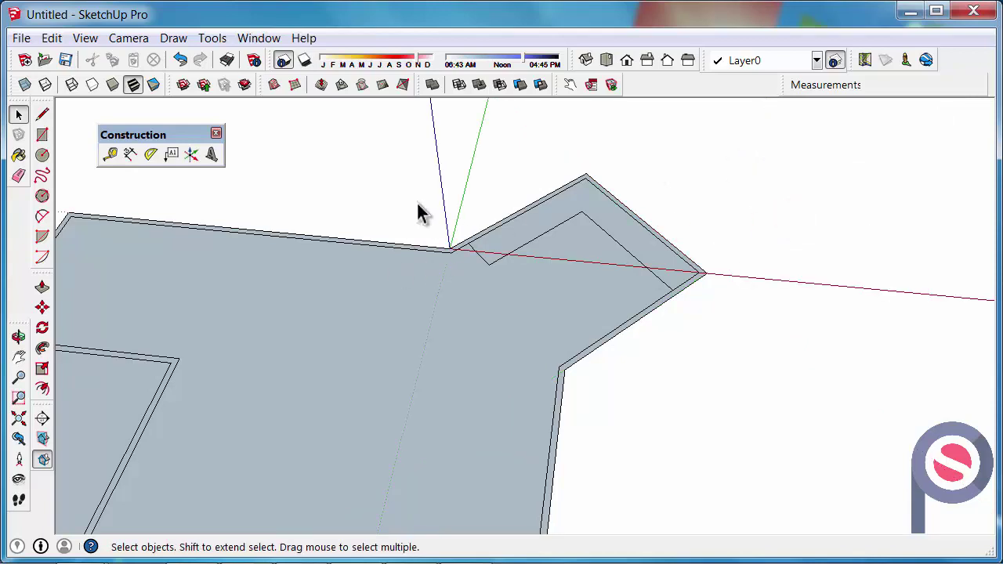
middle_click_drag(420, 213, 659, 226)
scroll(554, 253, "down", 3)
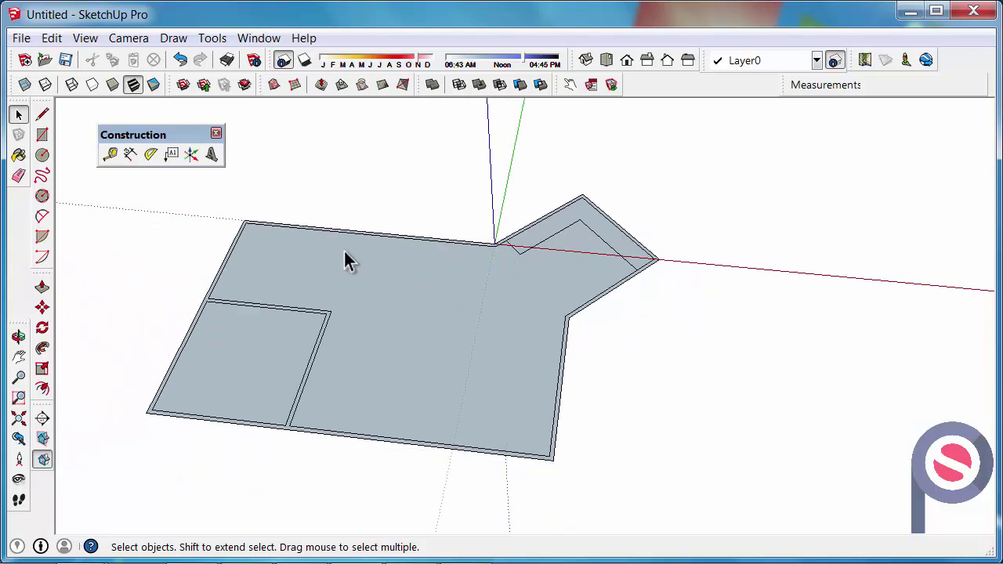
left_click(192, 155)
scroll(553, 240, "up", 5)
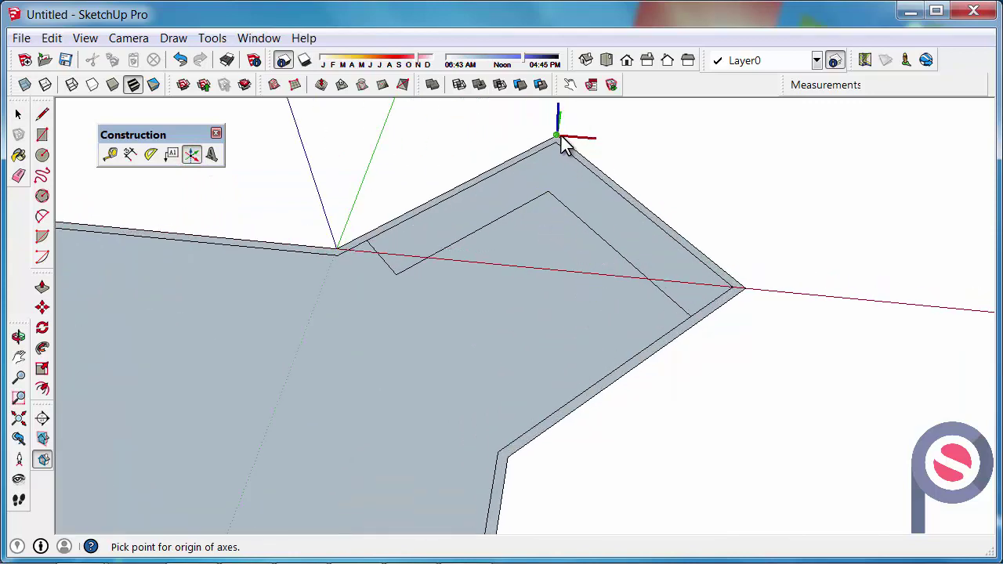
left_click(556, 138)
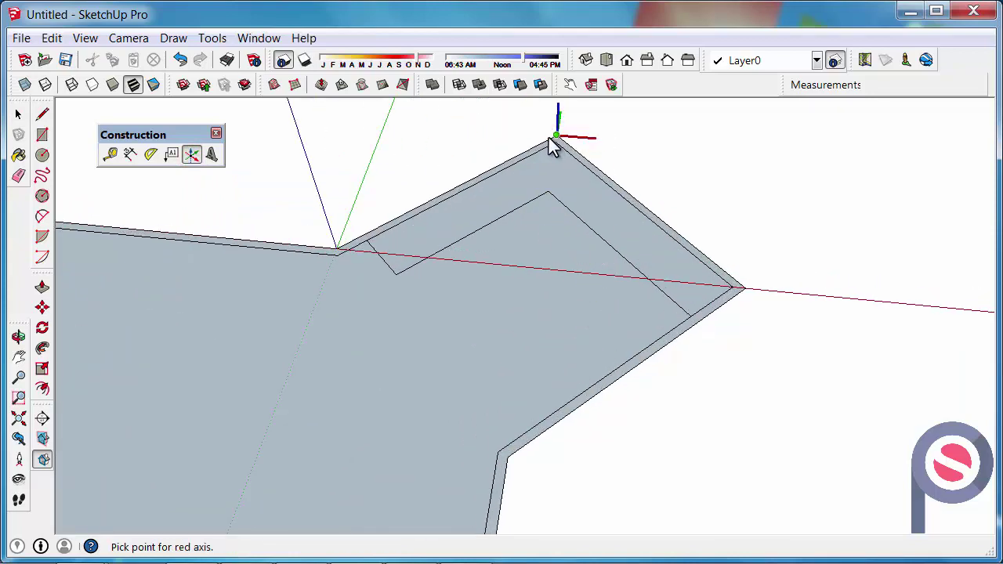
left_click(443, 194)
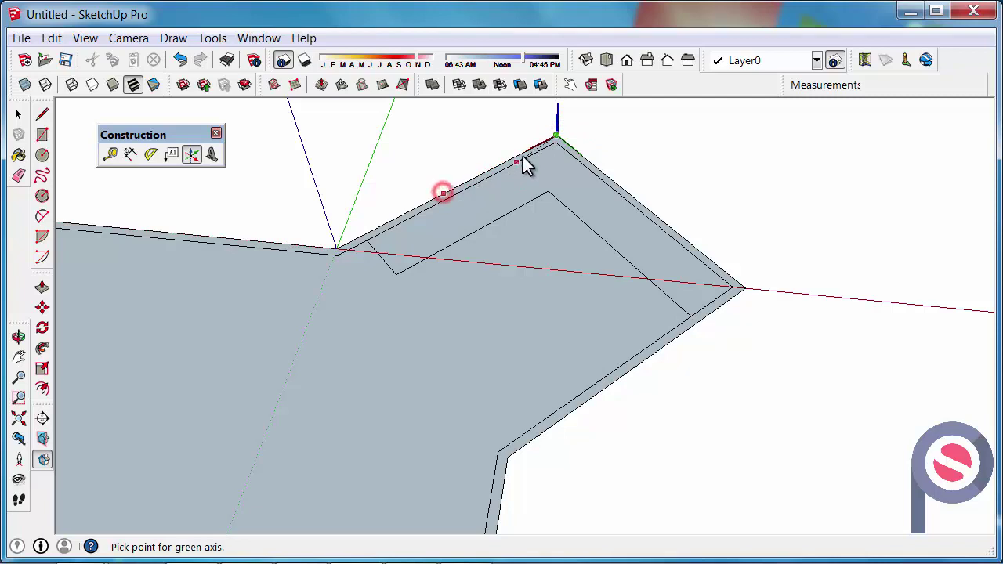
left_click(641, 208)
middle_click_drag(645, 212, 649, 258)
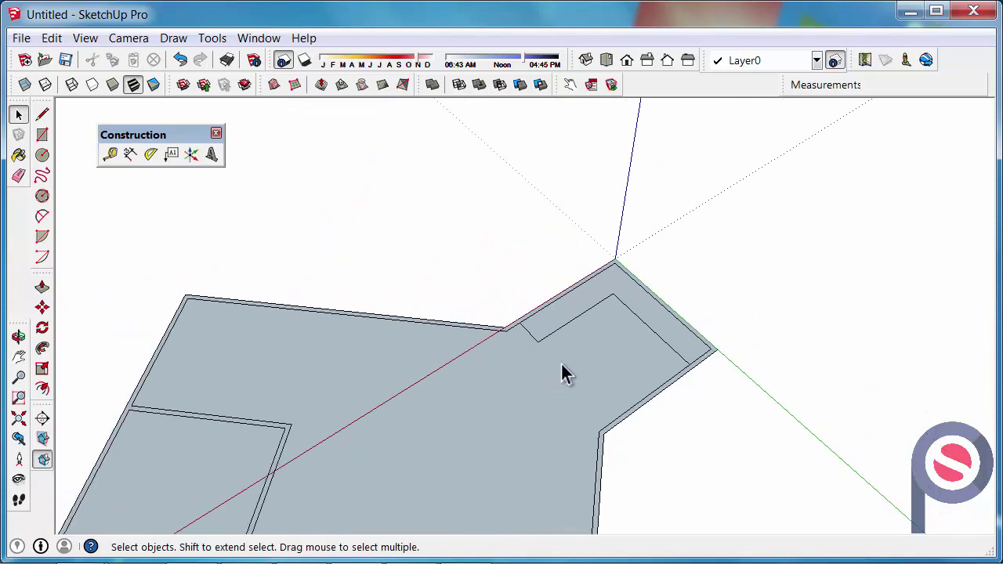
scroll(593, 263, "down", 2)
middle_click_drag(527, 424, 567, 358)
scroll(571, 358, "up", 2)
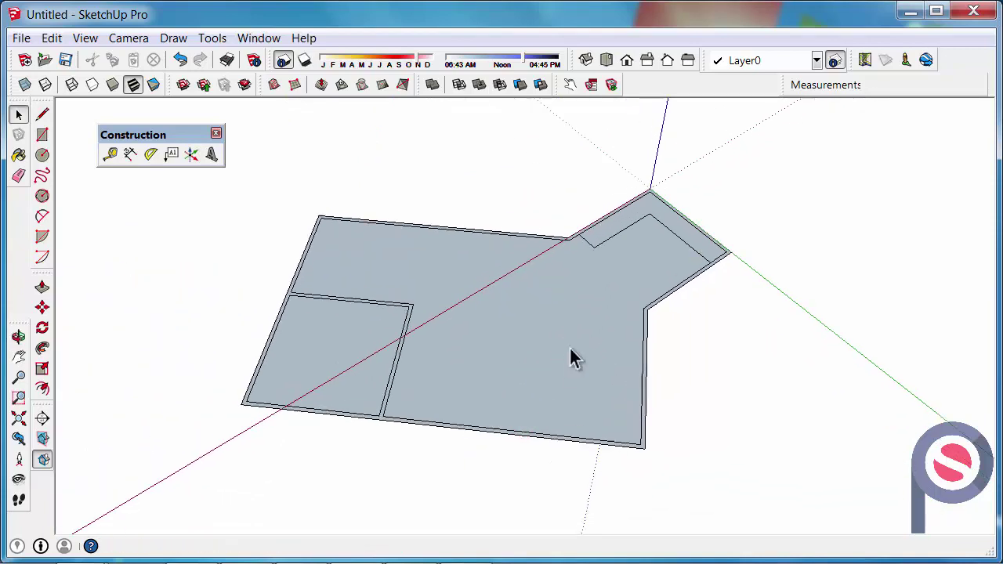
scroll(657, 262, "up", 2)
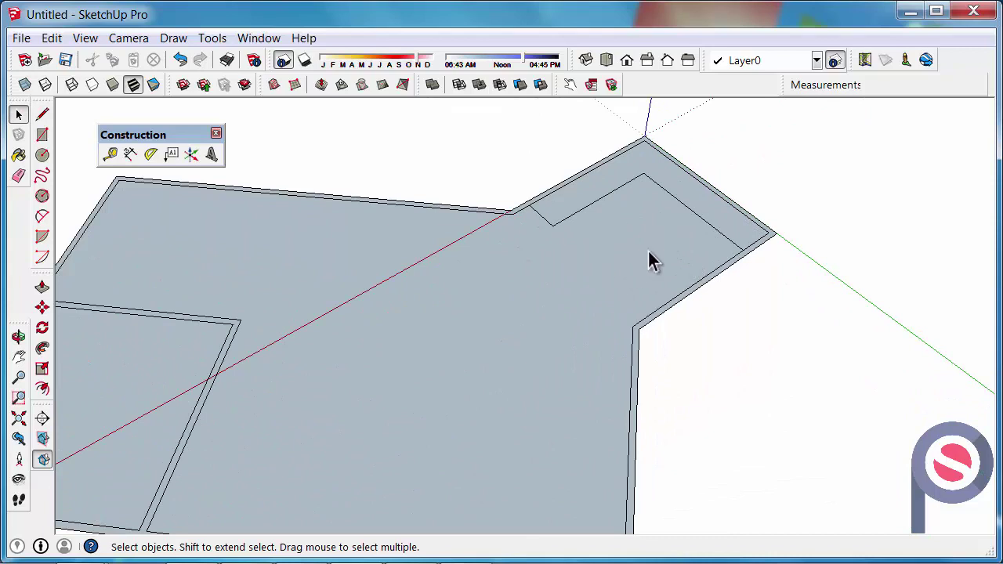
scroll(553, 384, "down", 2)
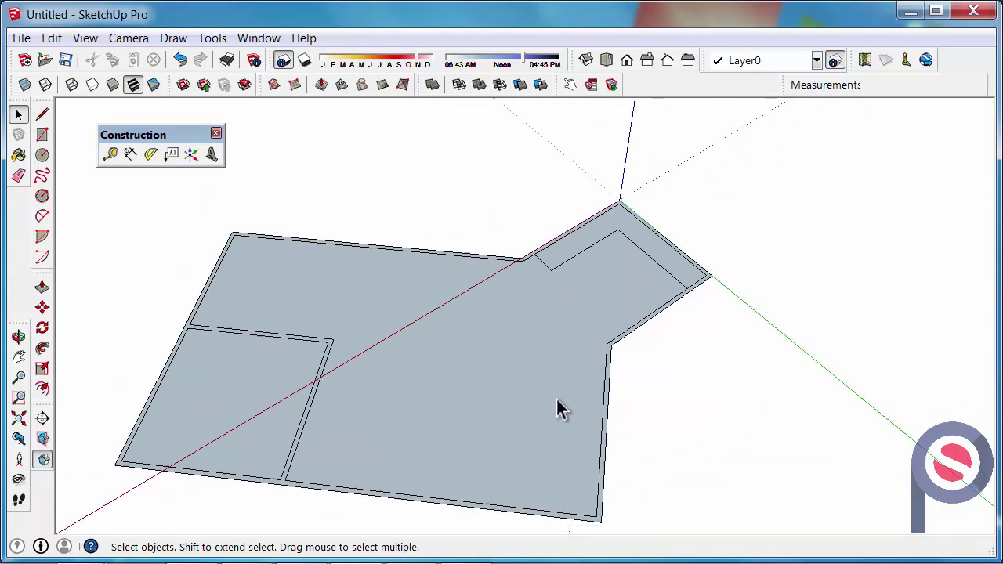
right_click(630, 149)
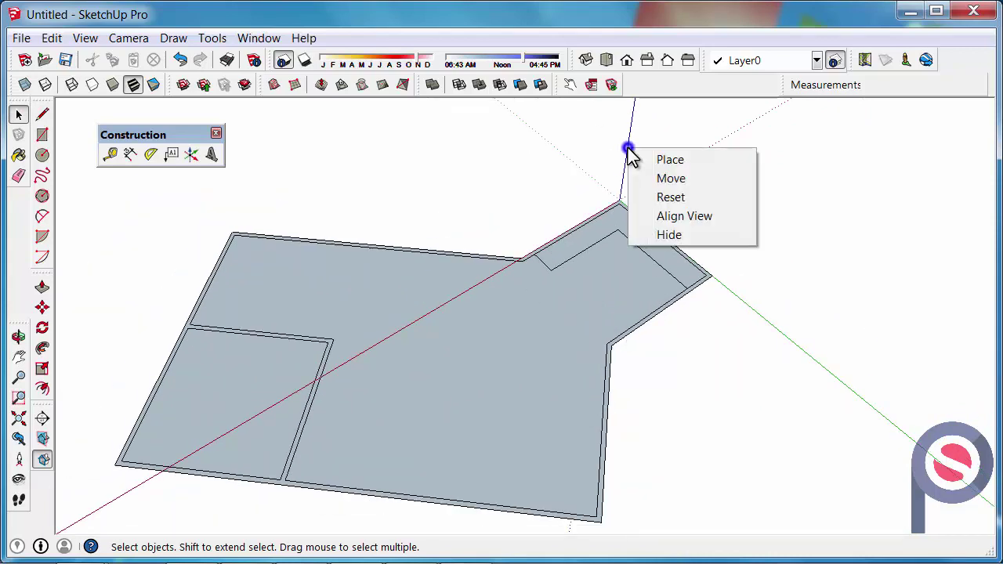
left_click(670, 197)
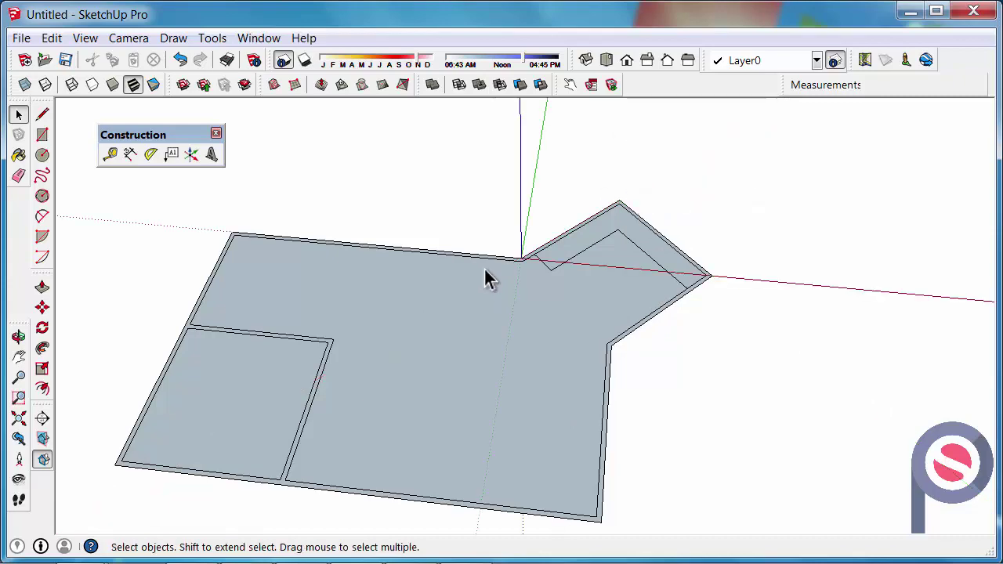